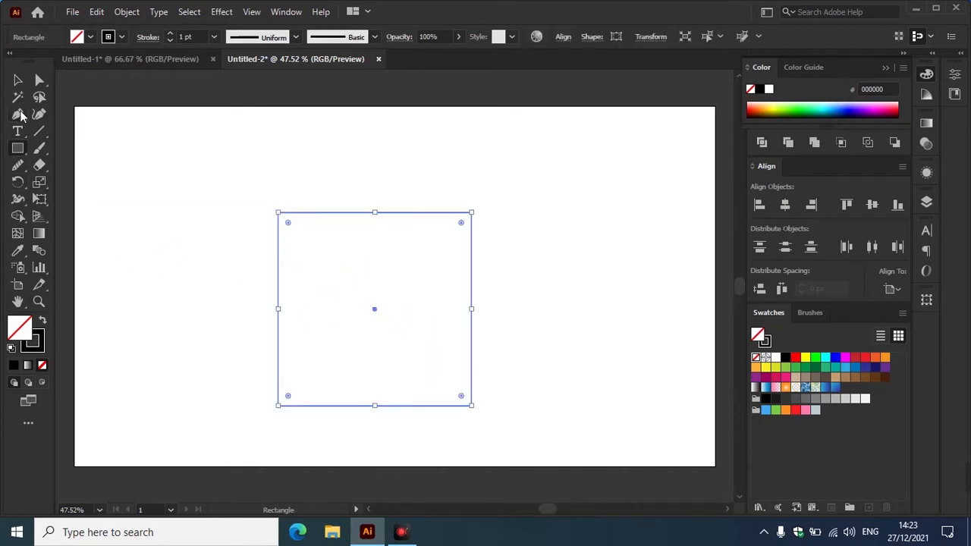
Enlarge the square slightly and center it horizontally and vertically on the artboard
left_click(19, 82)
left_click(785, 206)
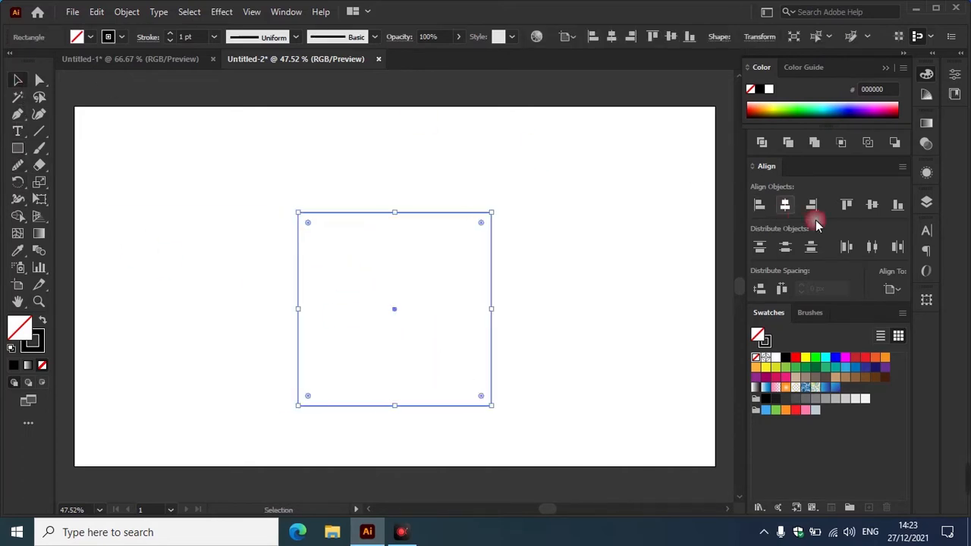
left_click(871, 207)
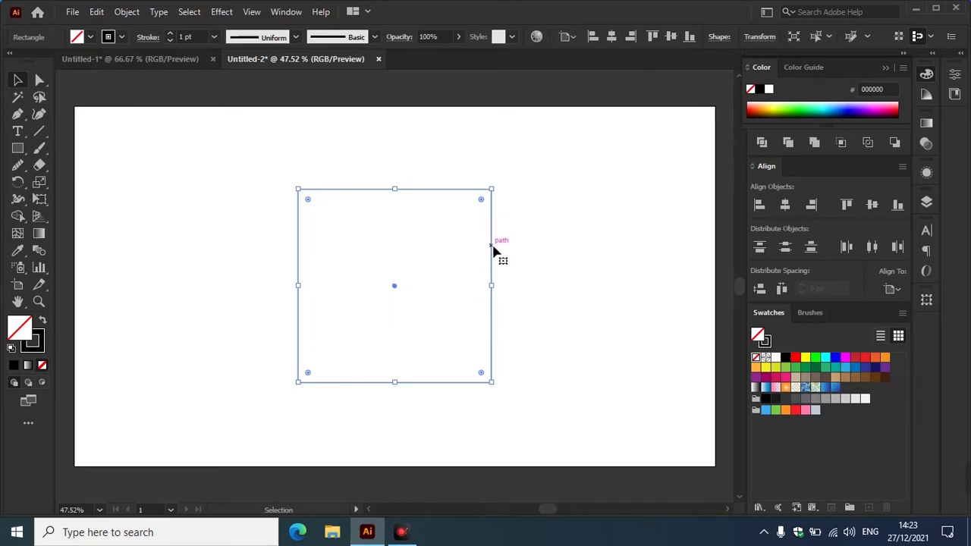
left_click_drag(492, 188, 556, 177)
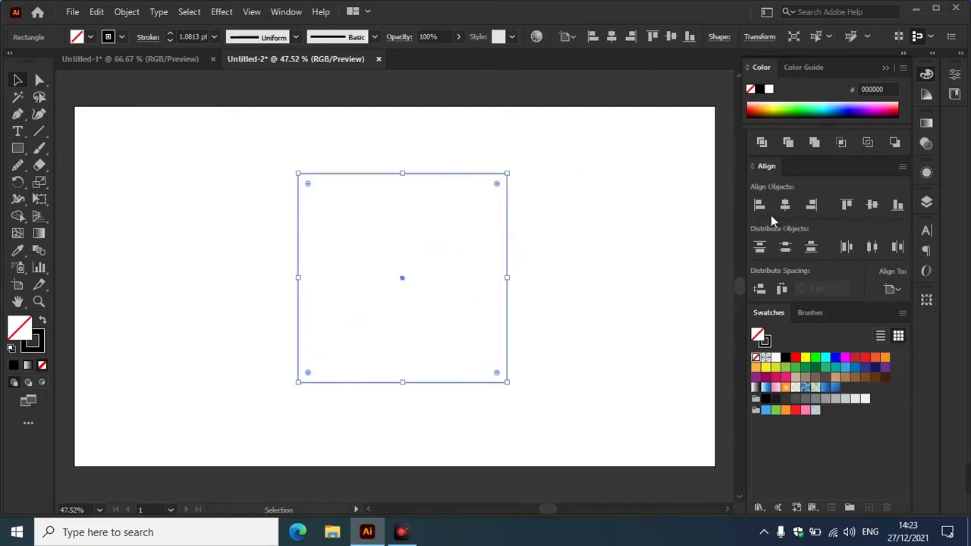
left_click(870, 209)
left_click_drag(547, 251, 451, 313)
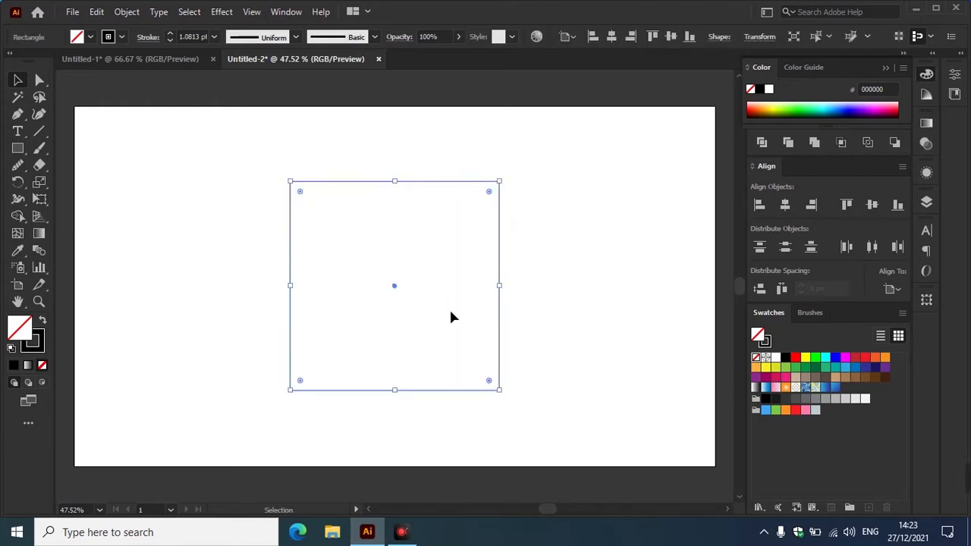
Duplicate the square in place and scale the copy up from its center to form a larger concentric square
left_click(97, 12)
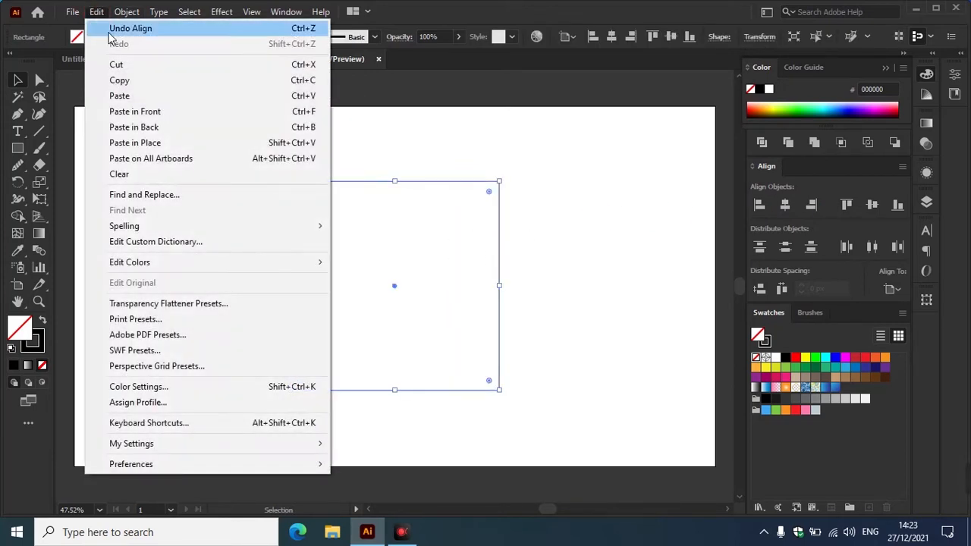
left_click(123, 81)
left_click(98, 12)
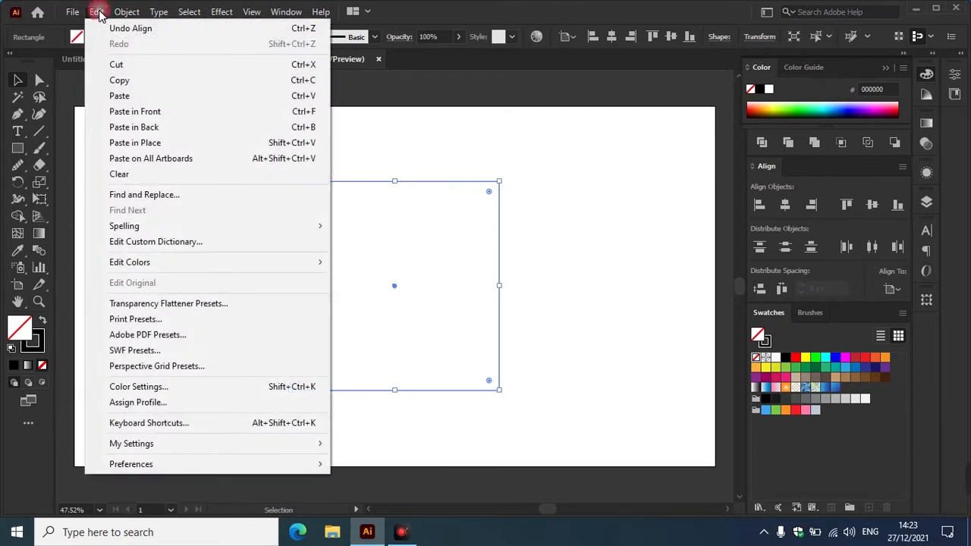
left_click(125, 96)
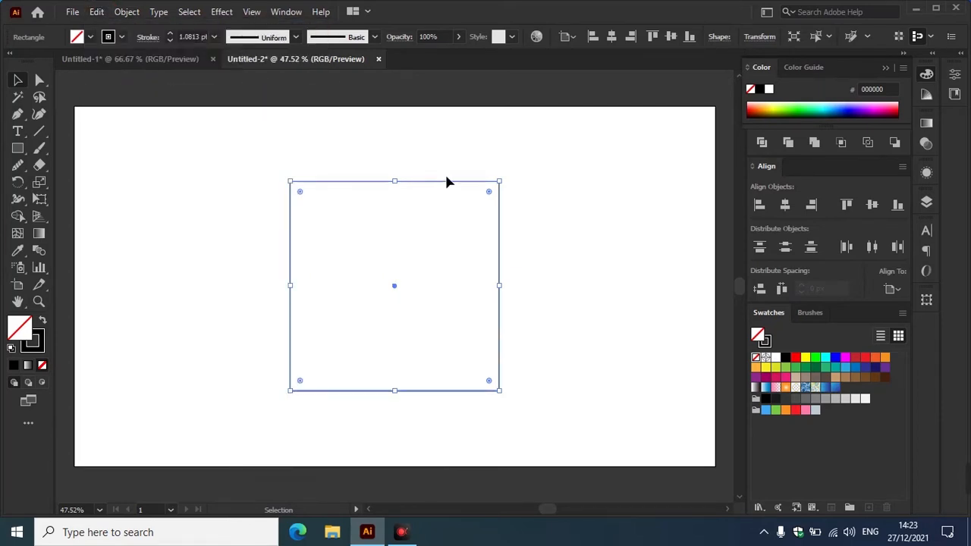
left_click_drag(506, 190, 548, 160)
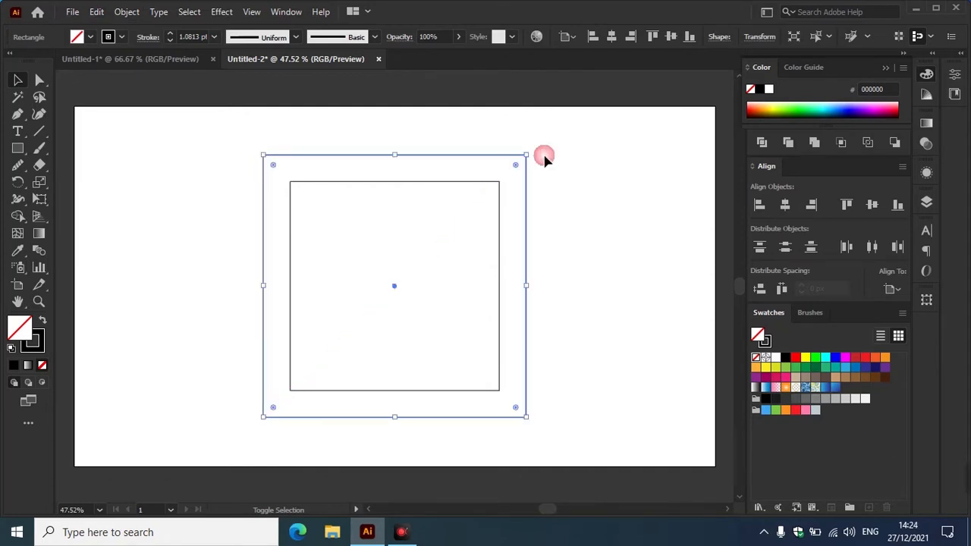
Draw two straight vertical lines taller than the squares, one near each square's left edge
left_click(41, 133)
left_click_drag(258, 120, 280, 457)
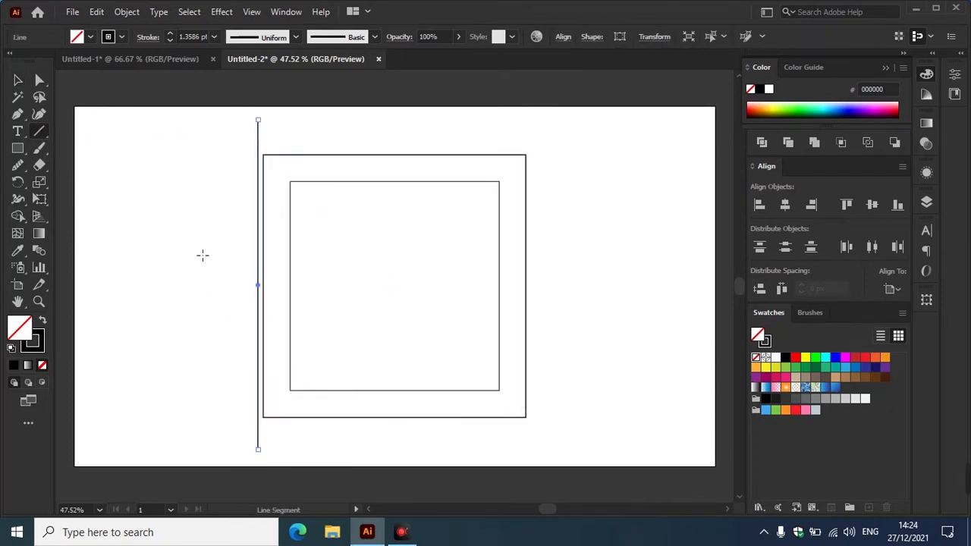
left_click_drag(289, 118, 272, 446)
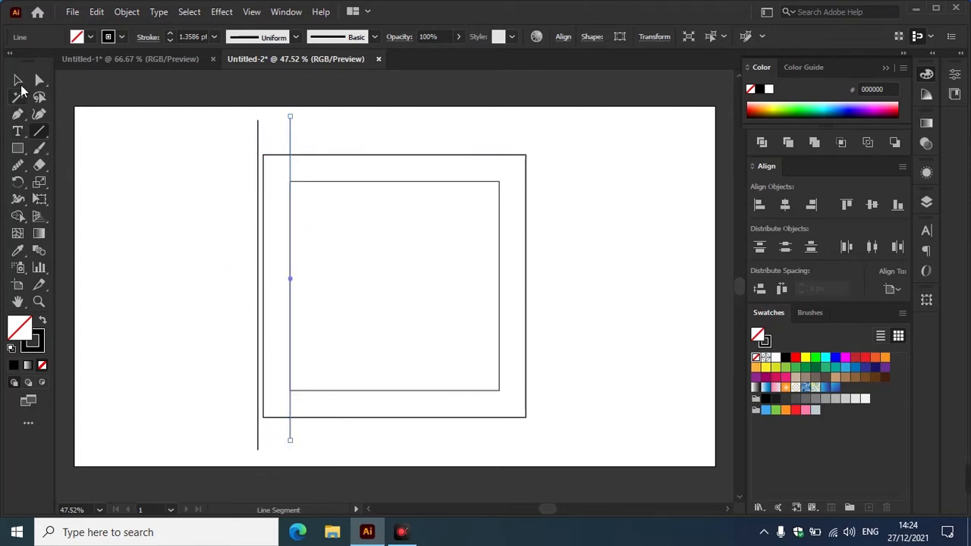
Align the outer vertical line to the left edge of the outer square, using the square as key object
left_click(19, 81)
left_click_drag(197, 126, 268, 191)
left_click(366, 155)
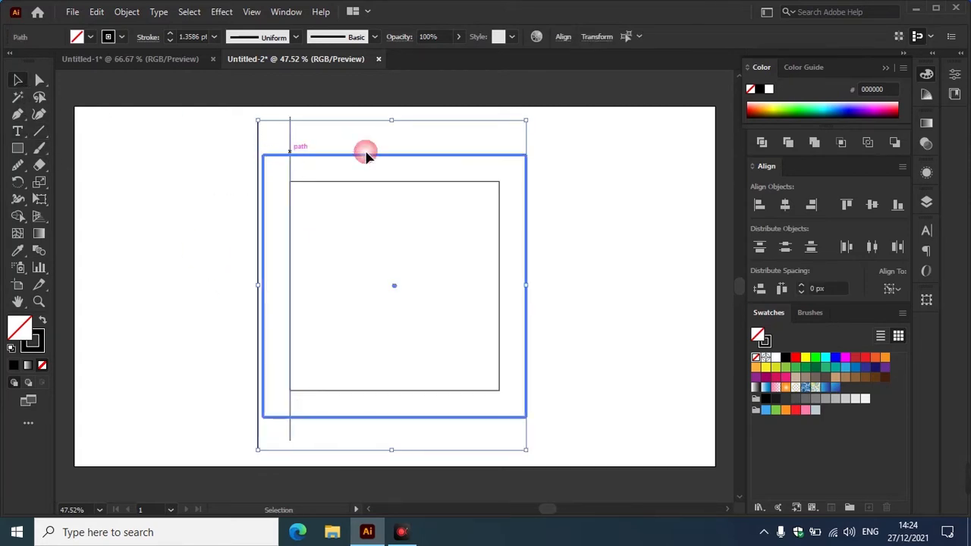
left_click(759, 205)
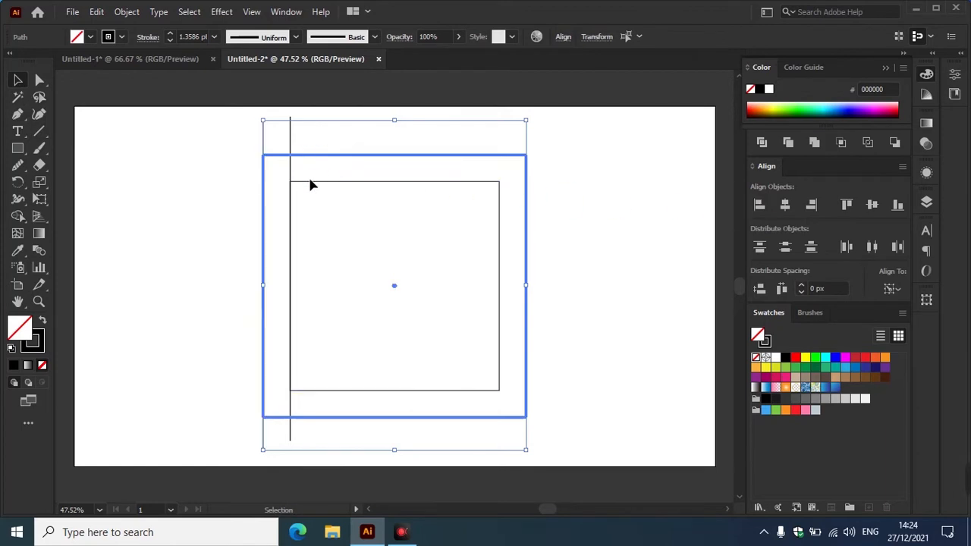
Align the inner vertical line to the left edge of the inner square, using the square as key object
left_click(312, 183)
left_click(290, 189, "shift")
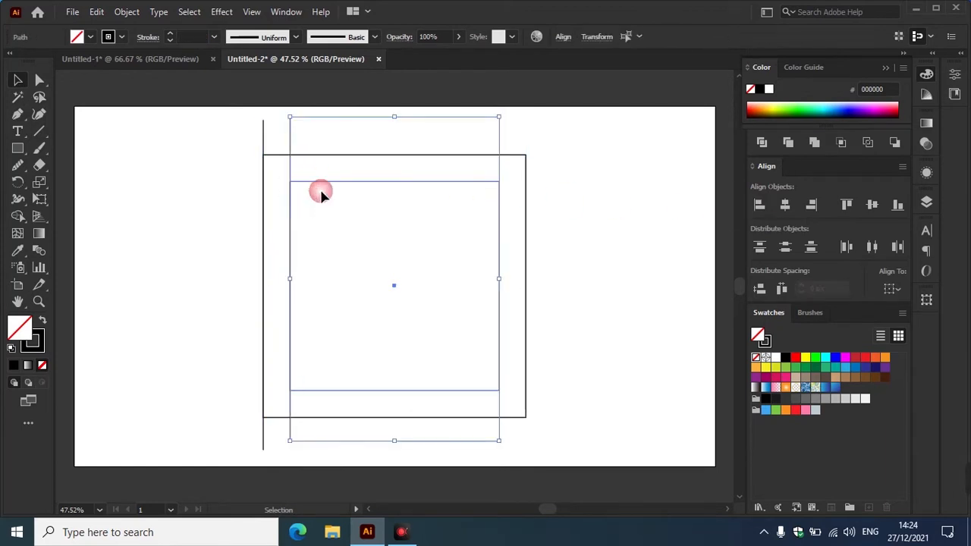
left_click(335, 181)
left_click(757, 211)
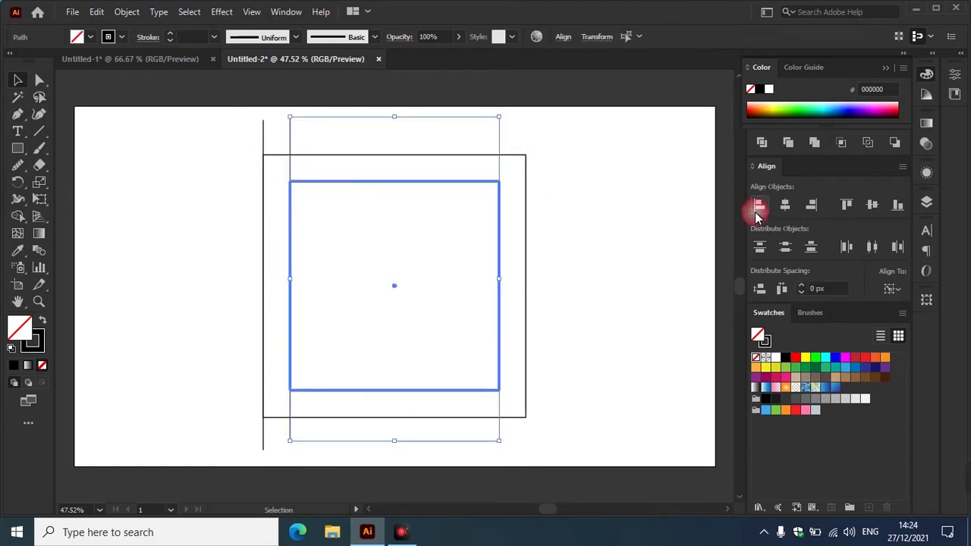
left_click(585, 167)
Group the two vertical lines
left_click_drag(307, 141, 306, 140)
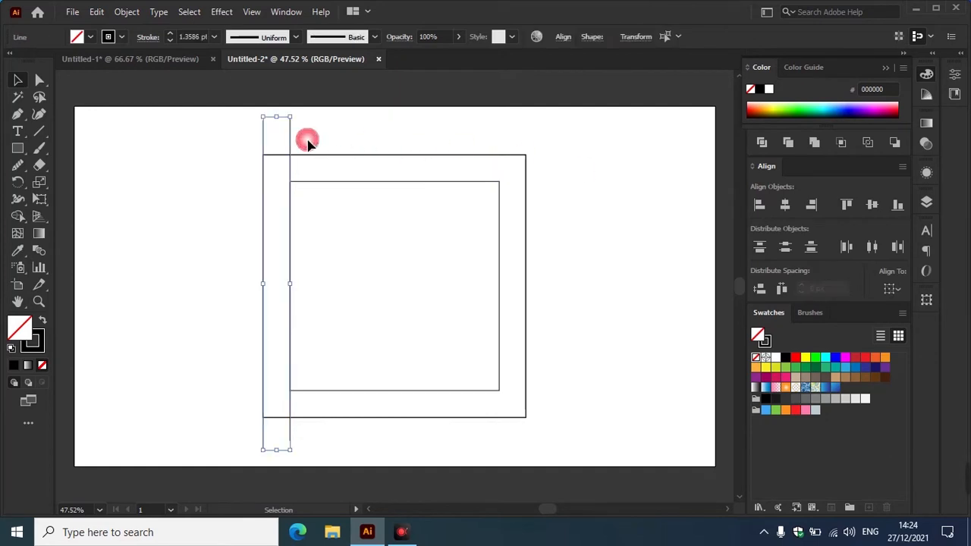
right_click(264, 150)
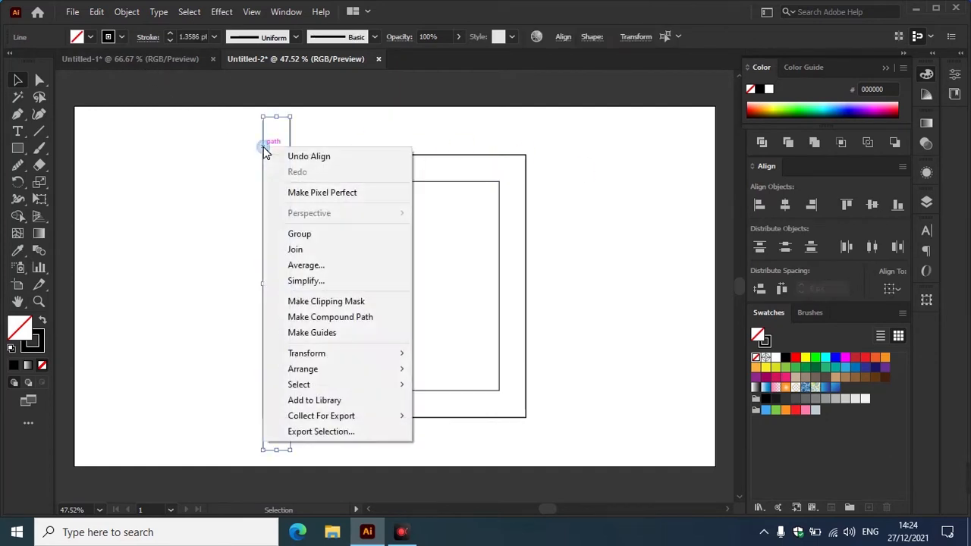
left_click(300, 233)
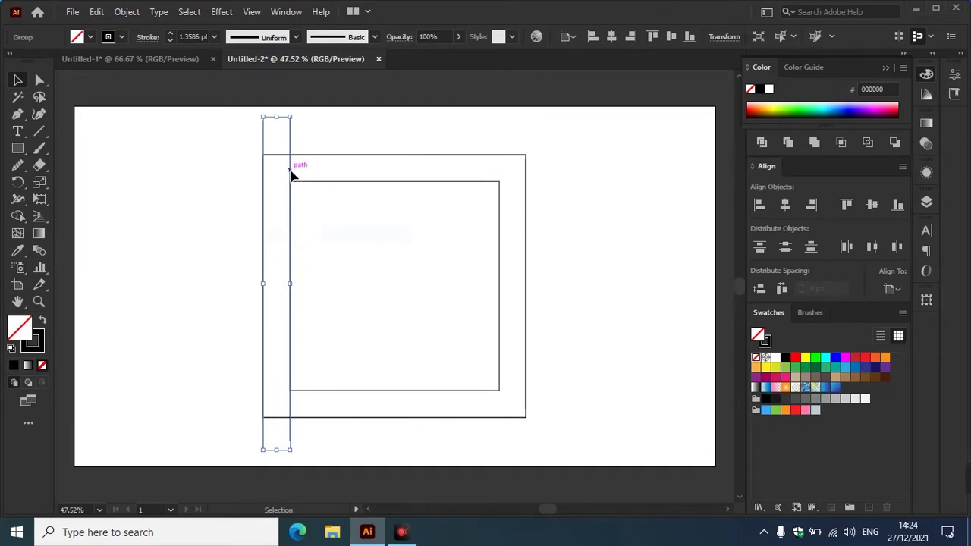
Duplicate the vertical line pair a short distance to its right and group both pairs together
left_click_drag(292, 174, 332, 183)
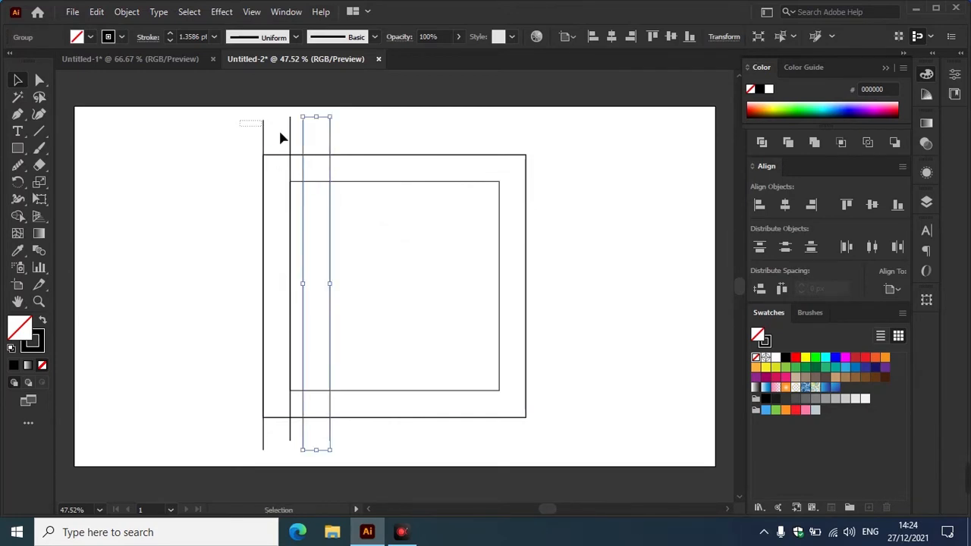
left_click_drag(356, 145, 355, 145)
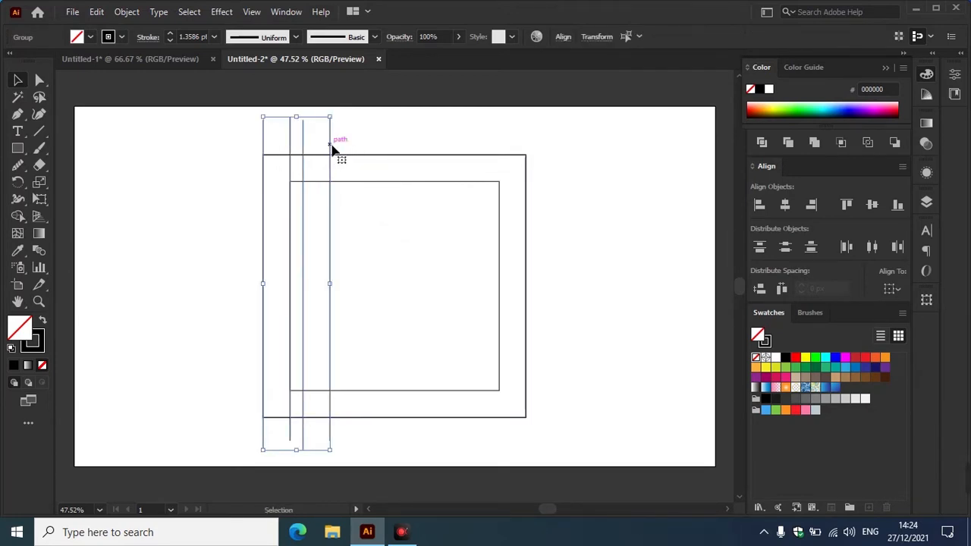
right_click(330, 139)
left_click(365, 245)
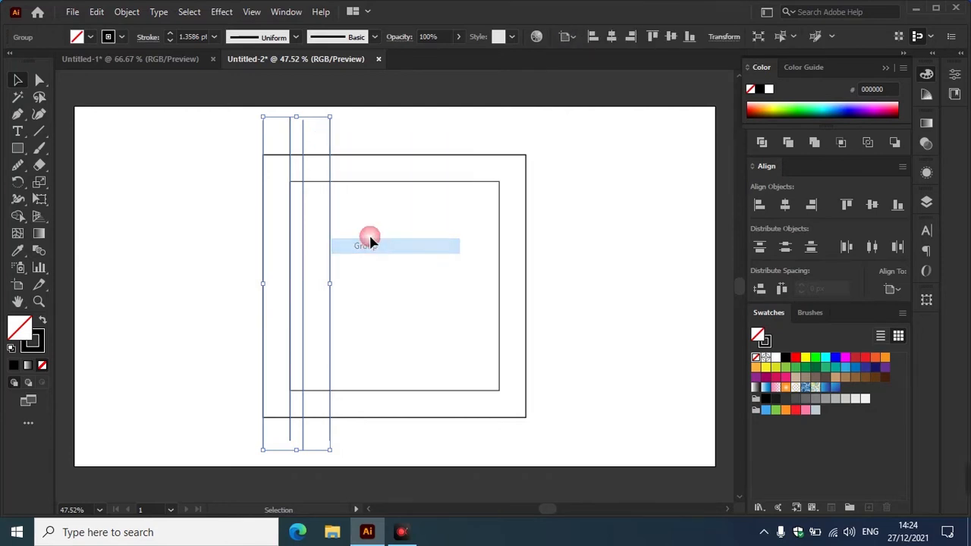
Center the four-line group horizontally and vertically on the inner square, using the square as key object
left_click(404, 182, "shift")
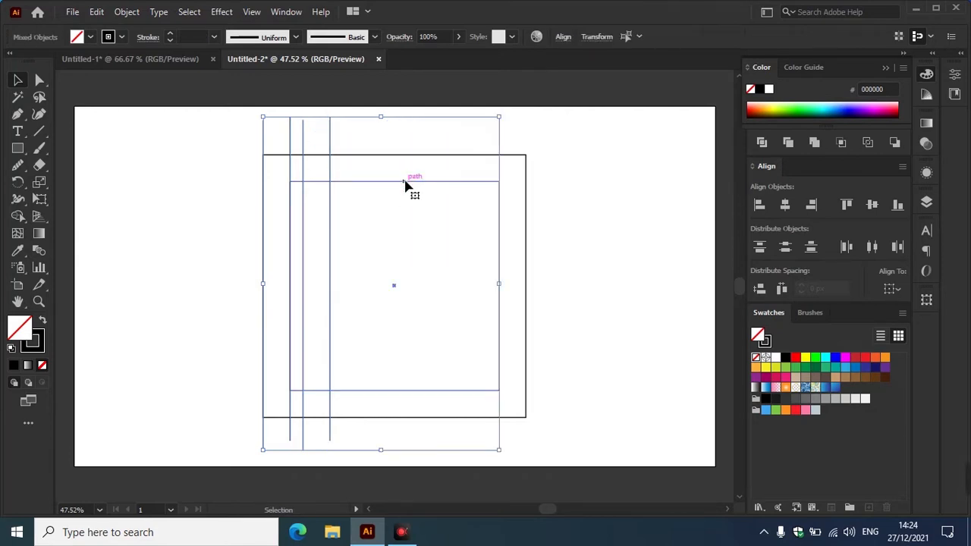
left_click(405, 182)
left_click(786, 206)
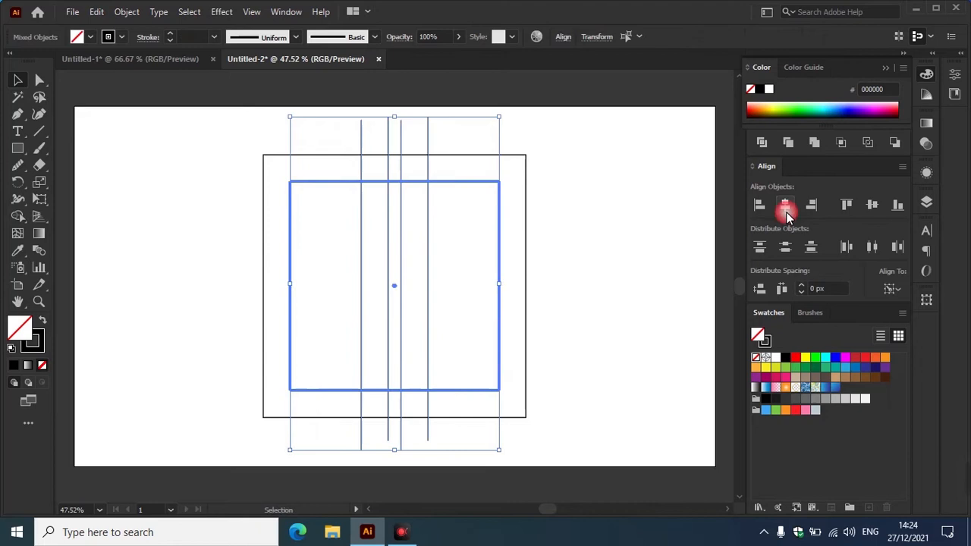
left_click(872, 205)
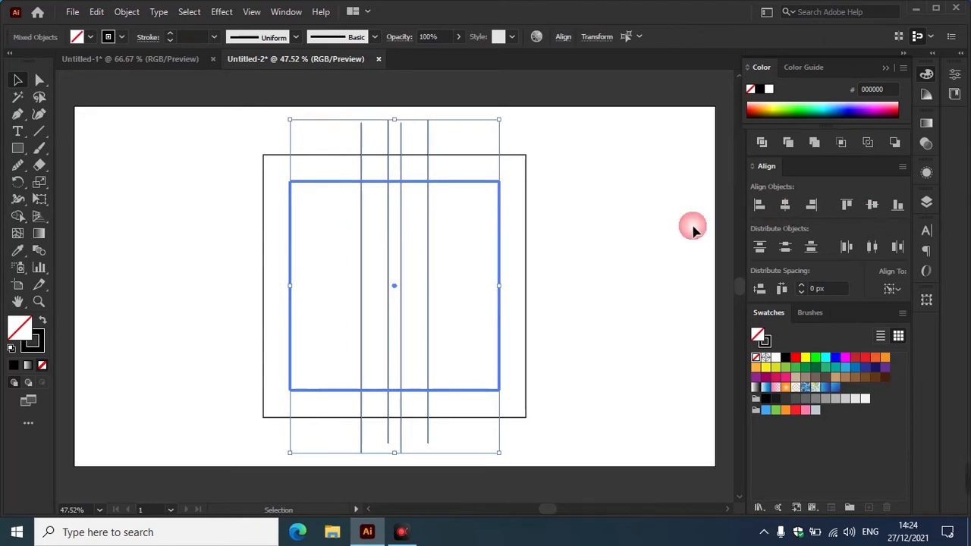
left_click(614, 237)
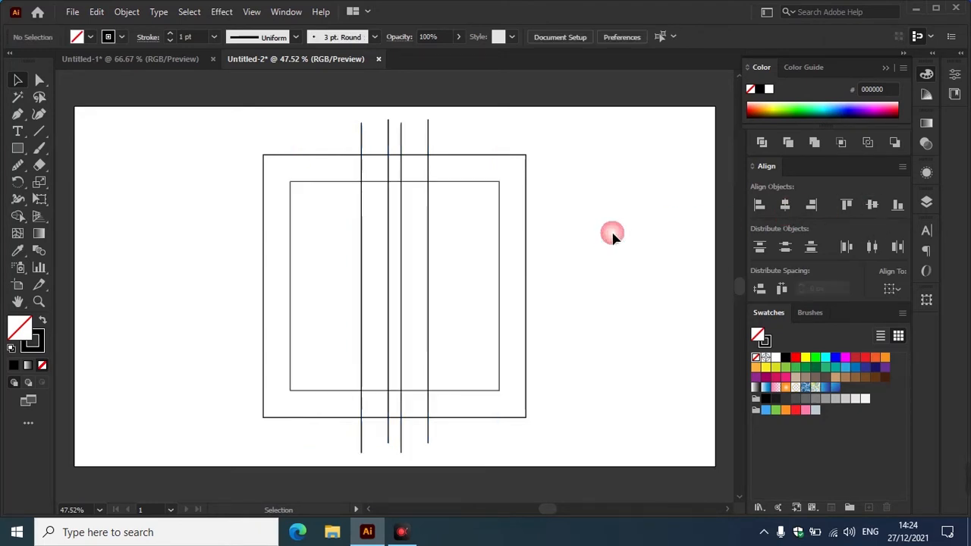
Copy the vertical four-line group, paste it in front, and rotate the copy 90° to run horizontally
left_click_drag(297, 150, 297, 151)
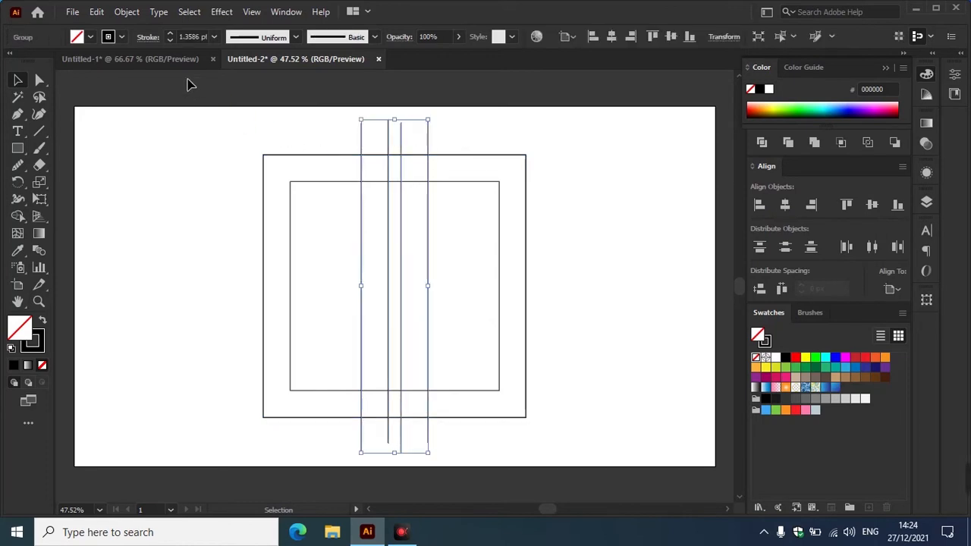
left_click(98, 13)
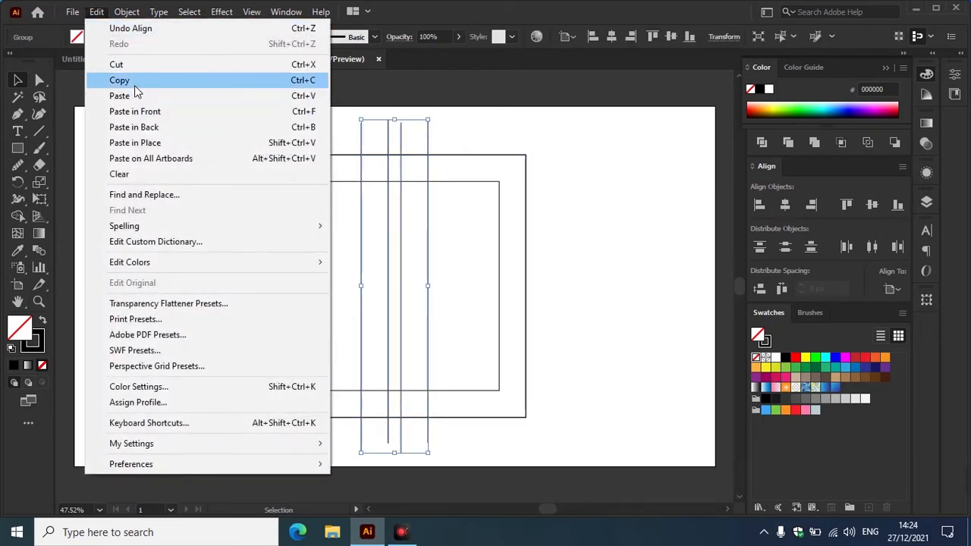
left_click(101, 80)
left_click(98, 13)
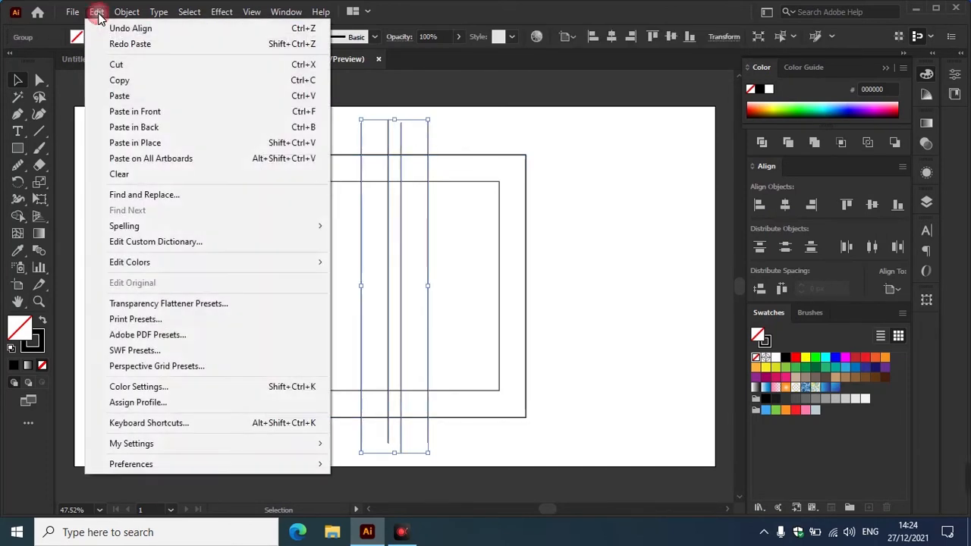
left_click(136, 112)
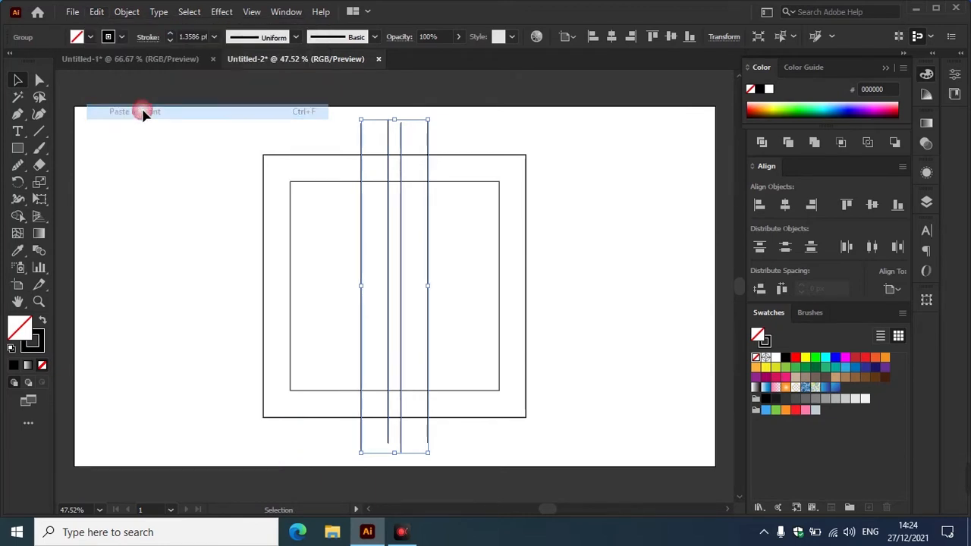
left_click_drag(436, 460, 171, 341)
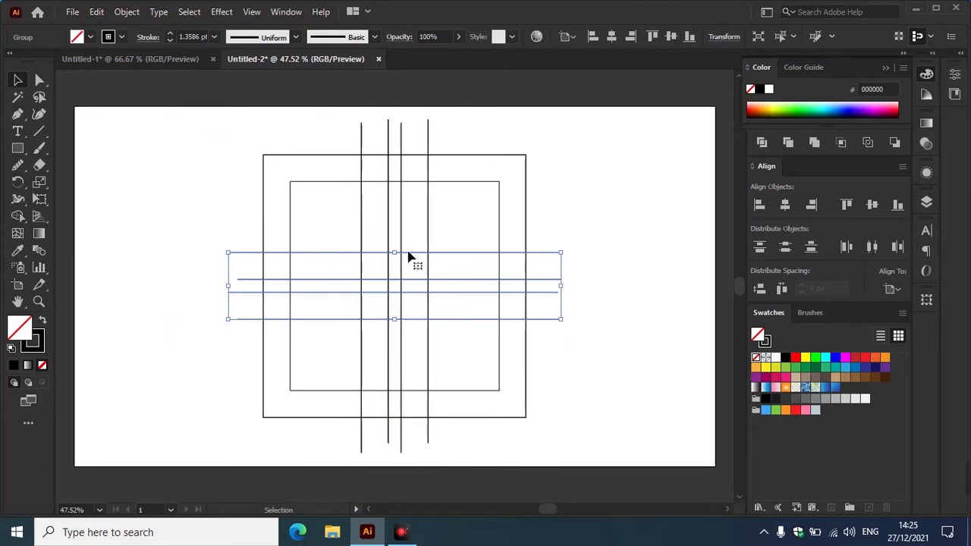
Ungroup the vertical and the horizontal four-line groups into their separate line pairs
left_click_drag(346, 119, 435, 145)
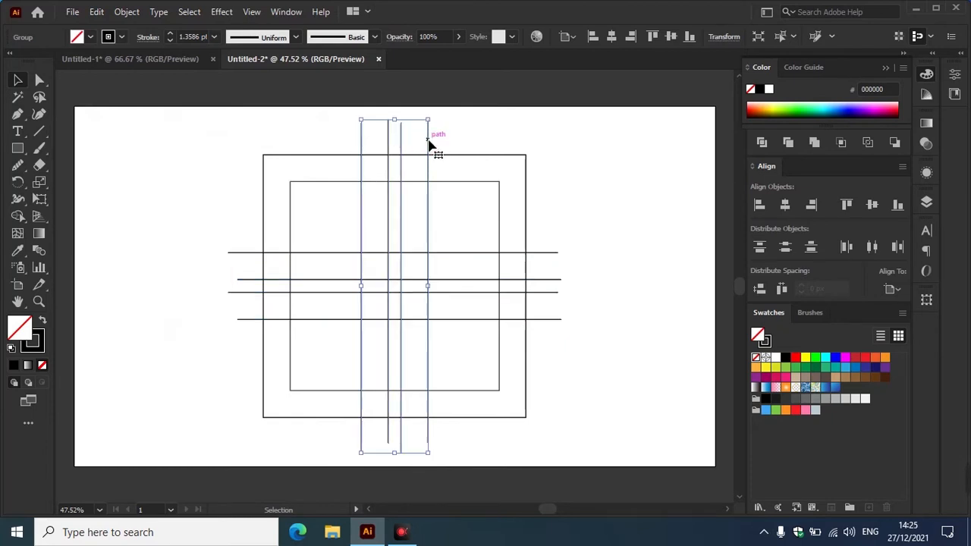
right_click(436, 144)
left_click(478, 259)
left_click(588, 250)
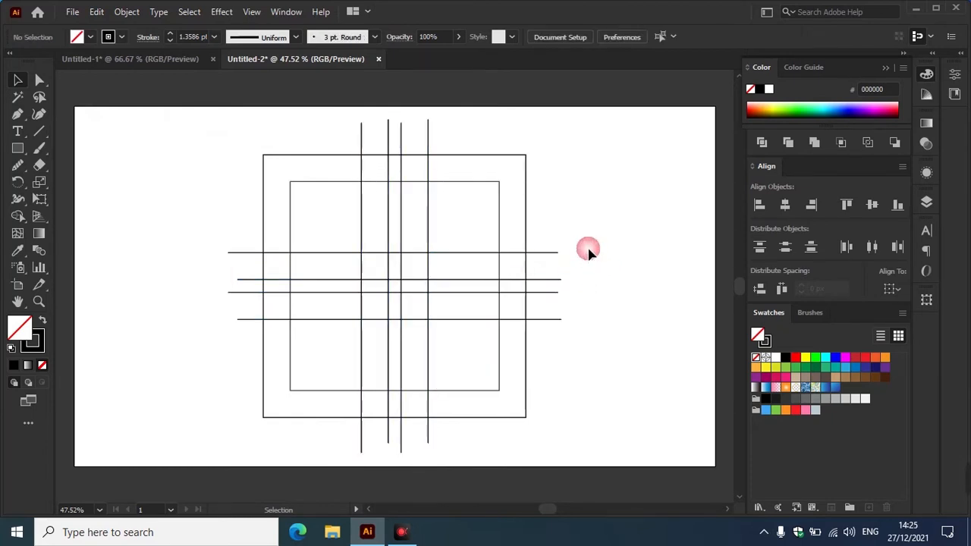
left_click_drag(556, 338, 555, 298)
right_click(552, 296)
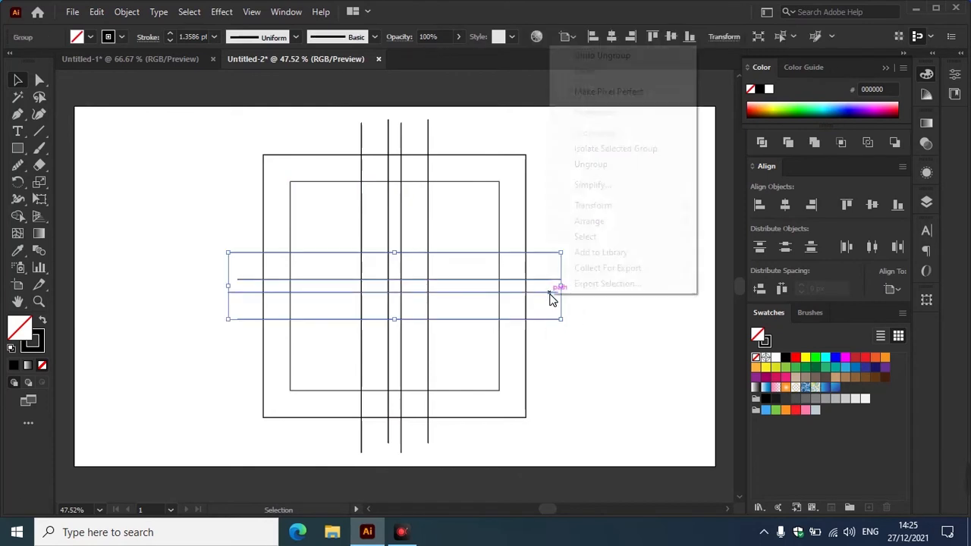
left_click(596, 164)
left_click(571, 220)
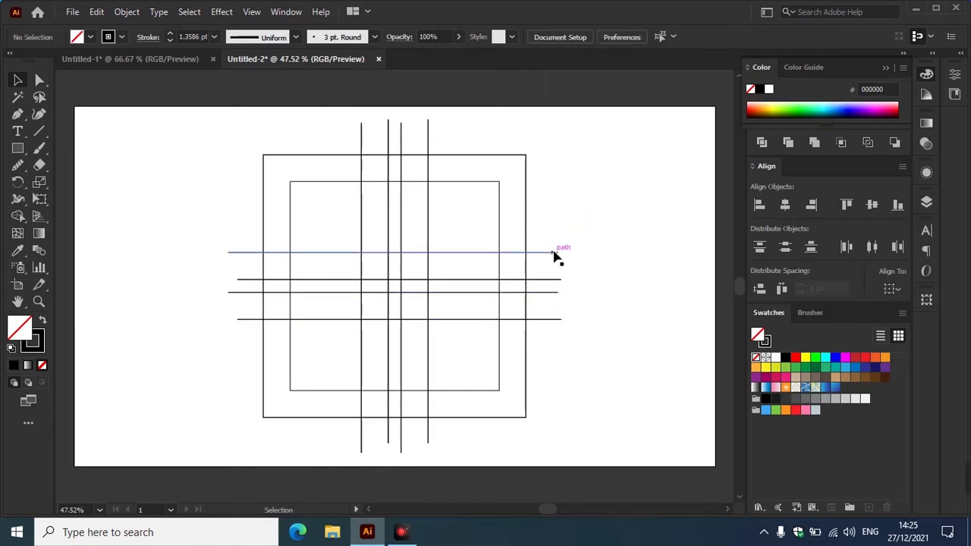
Duplicate the upper horizontal line pair straight upward, leaving a small gap above the original
left_click(553, 256)
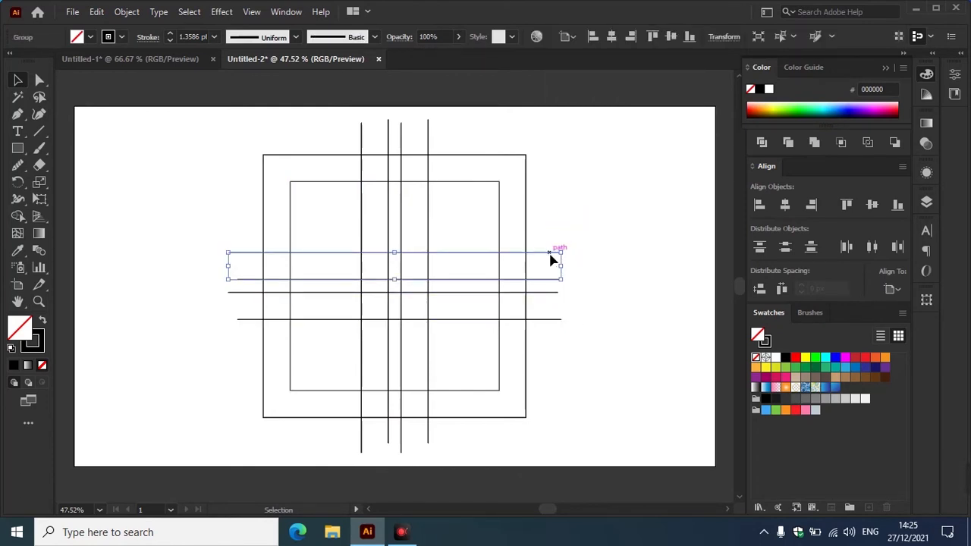
left_click_drag(552, 260, 559, 202)
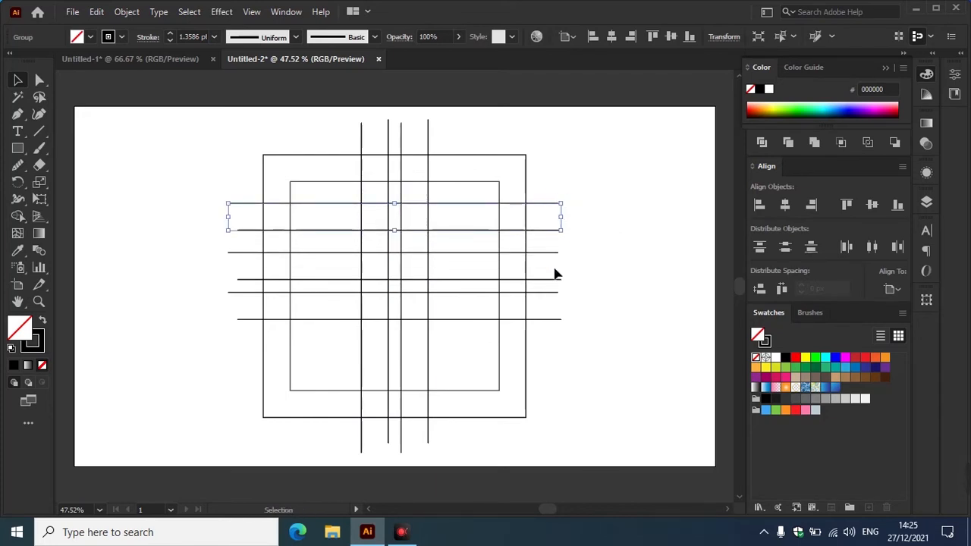
Duplicate the lower horizontal line pair straight downward, leaving a small gap below the original
left_click(552, 297)
left_click(550, 296)
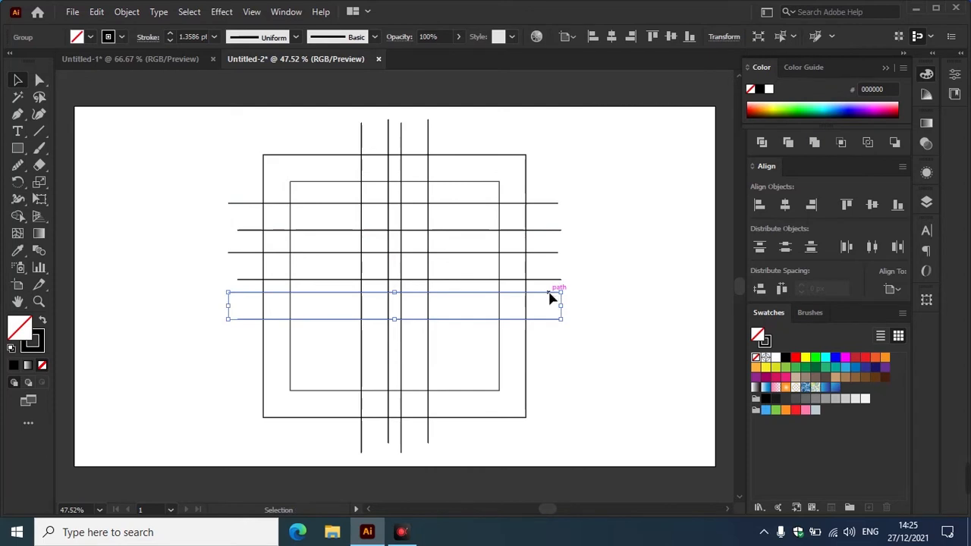
left_click_drag(552, 299, 556, 347)
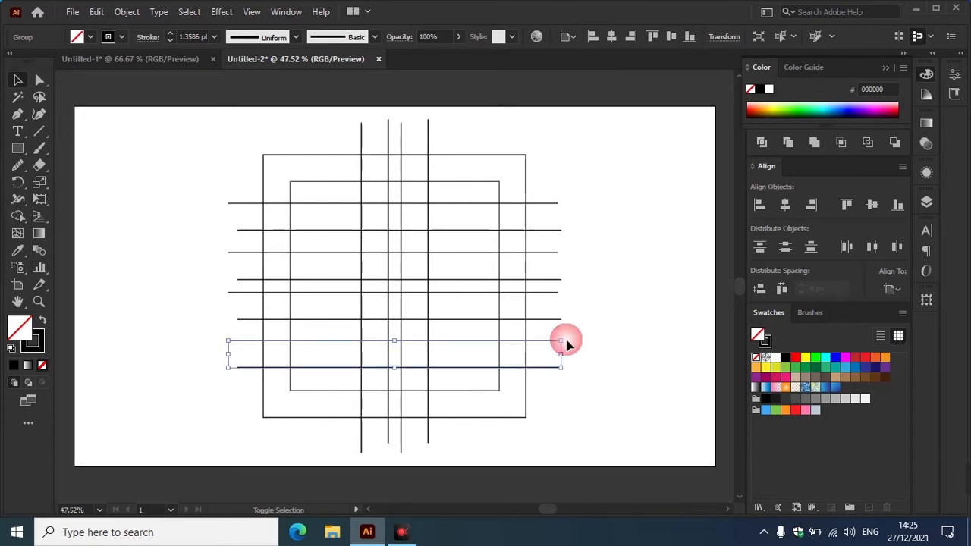
Copy the two outer horizontal line pairs, paste them in front, and rotate the copies 90° to run vertically
left_click(553, 232, "shift")
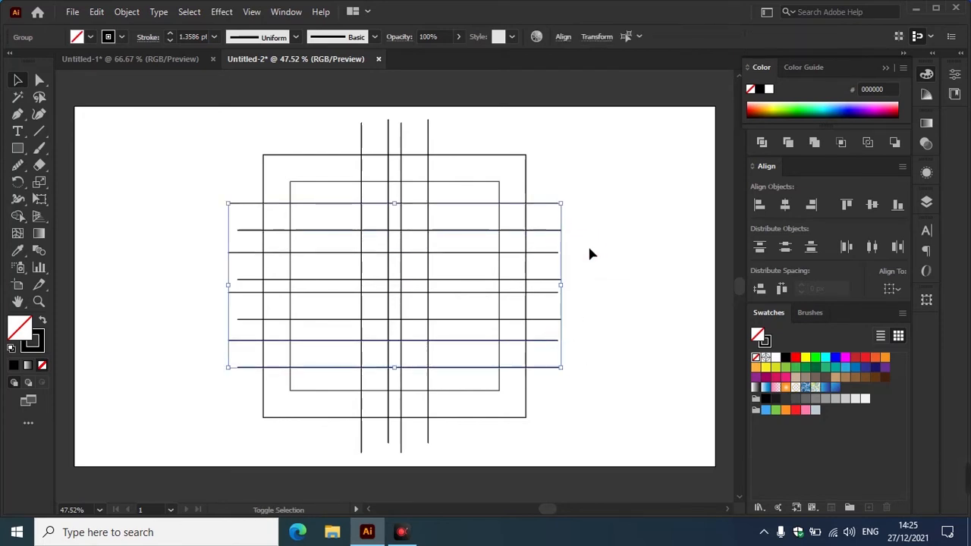
left_click(97, 12)
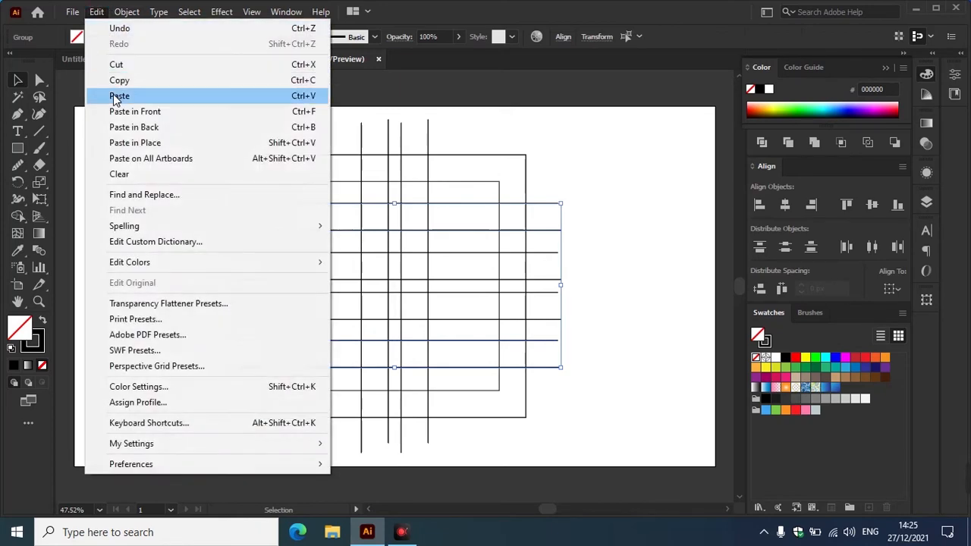
left_click(118, 82)
left_click(96, 12)
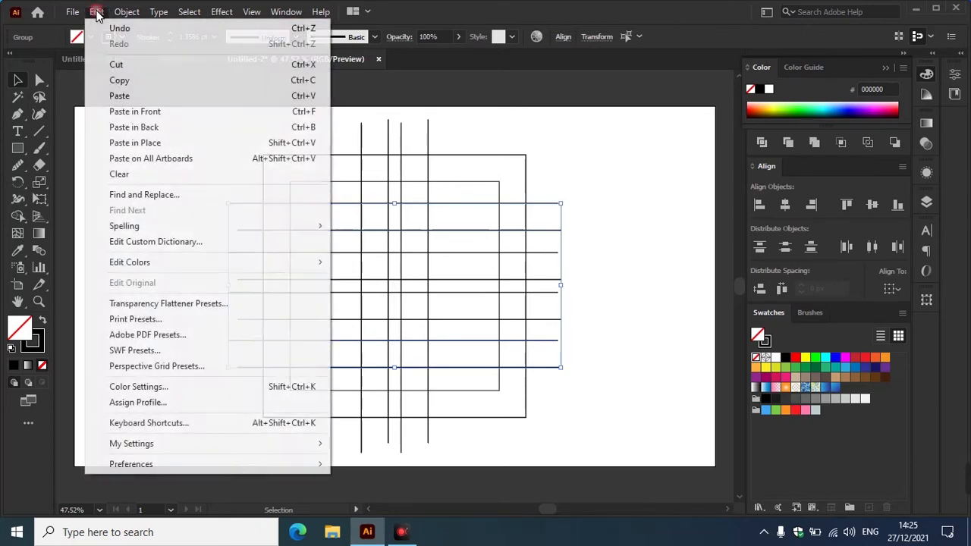
left_click(125, 114)
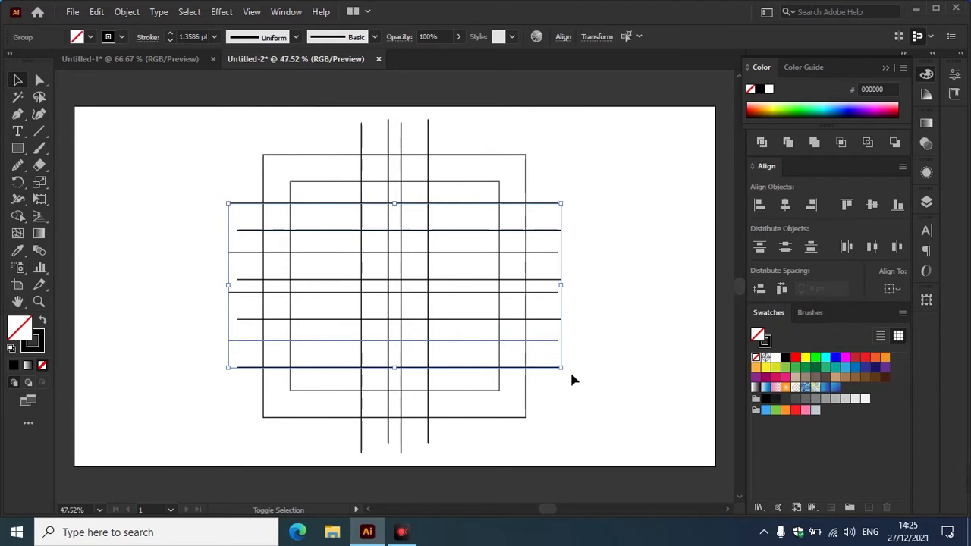
left_click_drag(570, 375, 235, 423)
Merge a black C-shaped band in the grid's upper-left quarter and an upper-right arch with an arm reaching into the C, using Shape Builder
left_click_drag(296, 223, 601, 446)
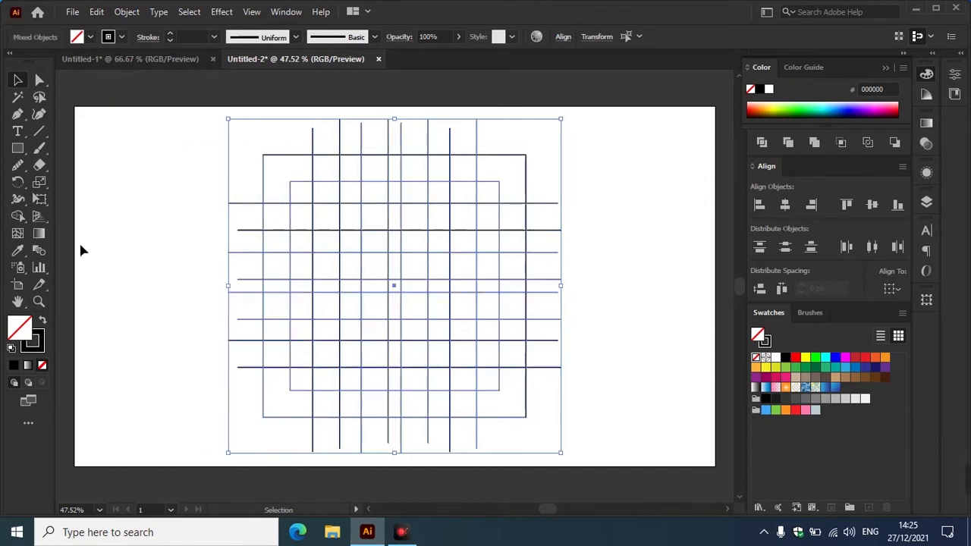
left_click(19, 217)
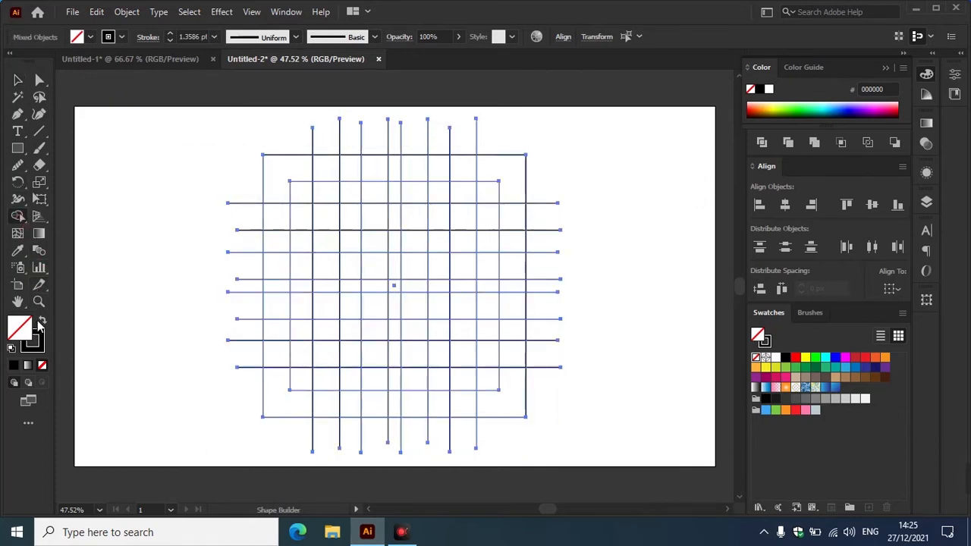
left_click(44, 321)
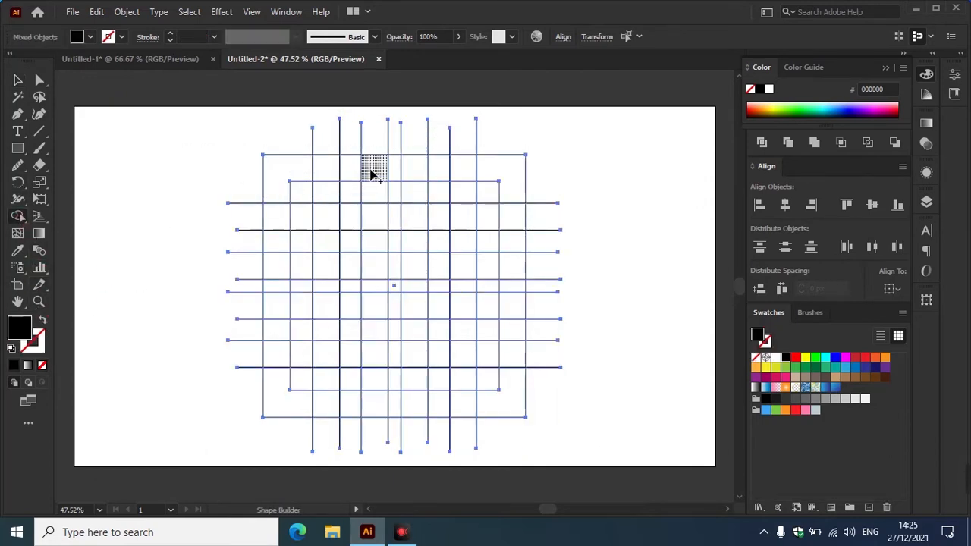
mouse_move(383, 169)
left_mouse_down()
mouse_move(290, 163)
mouse_move(281, 225)
mouse_move(282, 266)
mouse_move(373, 270)
left_mouse_up()
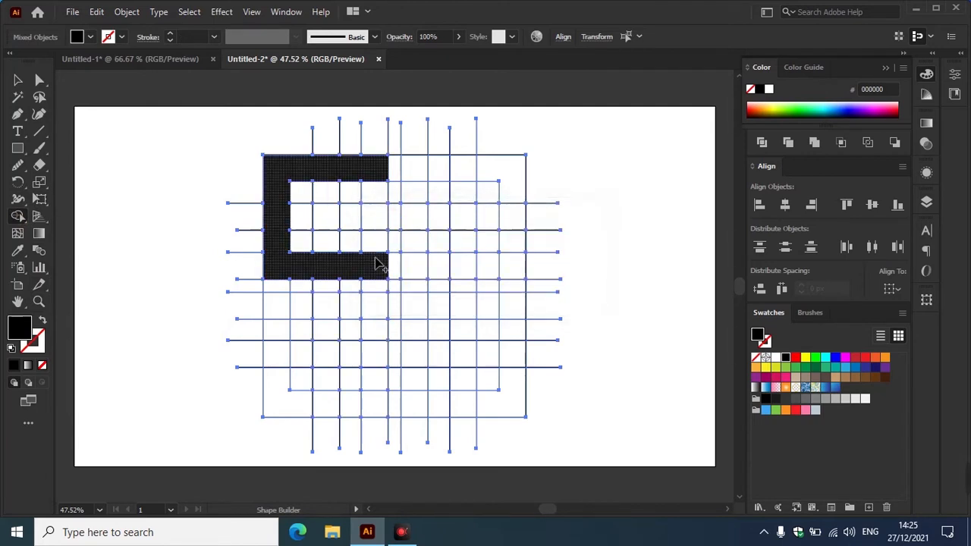
mouse_move(414, 174)
left_mouse_down()
mouse_move(427, 169)
mouse_move(422, 267)
mouse_move(444, 162)
mouse_move(496, 167)
mouse_move(514, 195)
mouse_move(513, 268)
left_mouse_up()
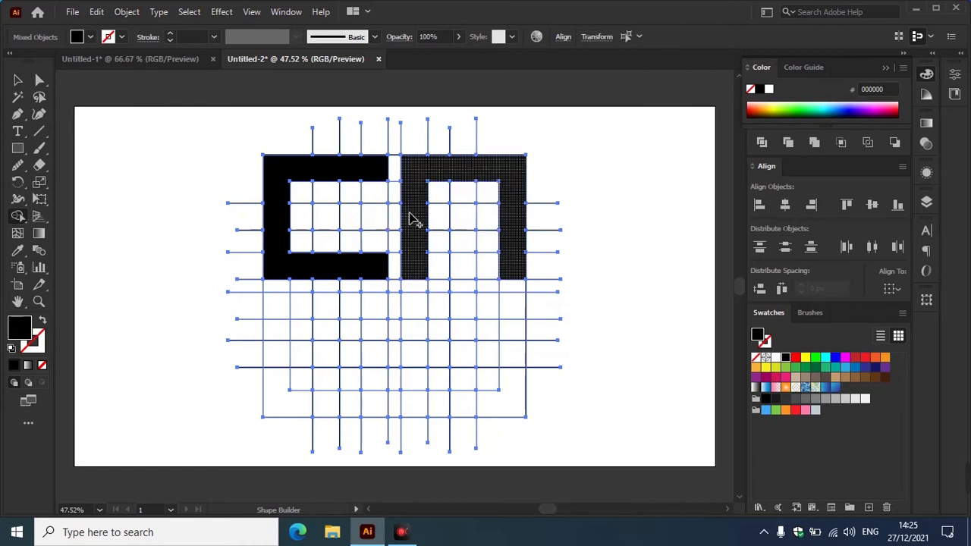
left_click_drag(397, 217, 330, 220)
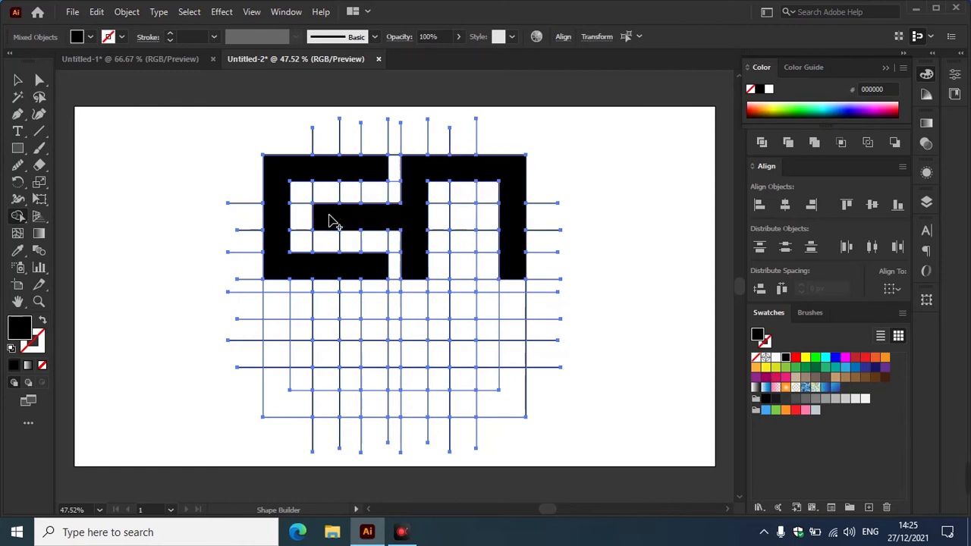
Merge the lower-right reversed C and lower-left U bands, extending arms so all four shapes interlock around the centre
mouse_move(419, 311)
left_mouse_down()
mouse_move(509, 311)
mouse_move(516, 394)
mouse_move(510, 413)
mouse_move(423, 412)
left_mouse_up()
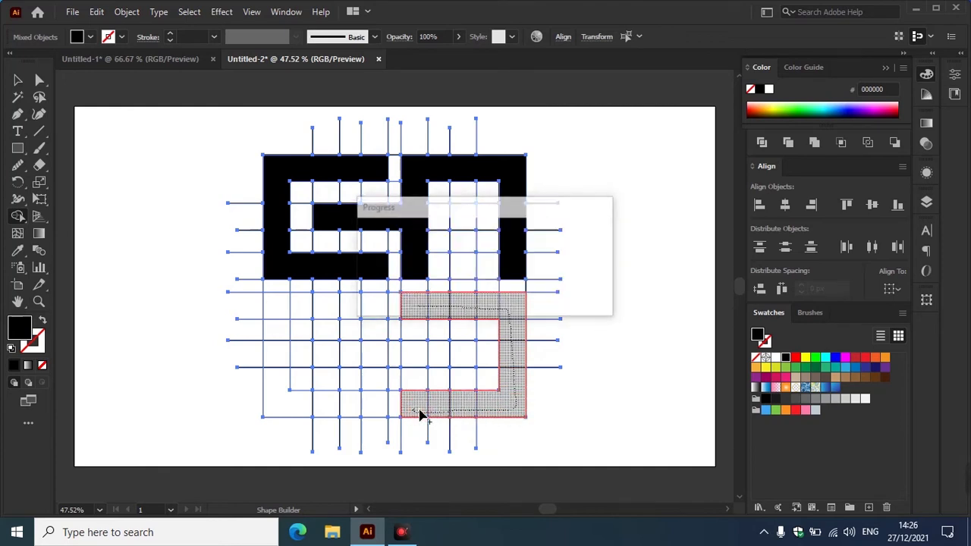
left_click_drag(470, 302, 462, 219)
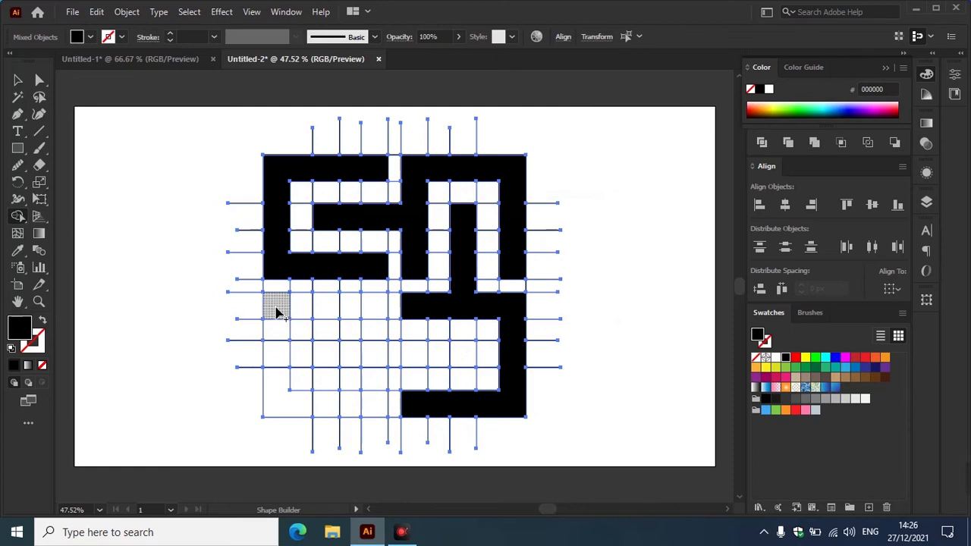
mouse_move(377, 306)
left_mouse_down()
mouse_move(380, 396)
mouse_move(358, 405)
mouse_move(292, 406)
mouse_move(279, 302)
mouse_move(278, 314)
left_mouse_up()
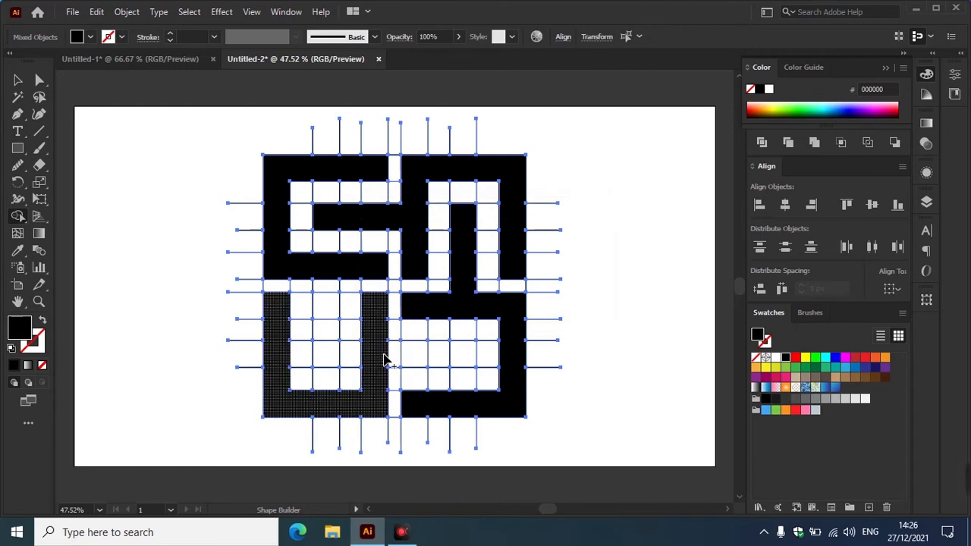
left_click_drag(453, 360, 474, 360)
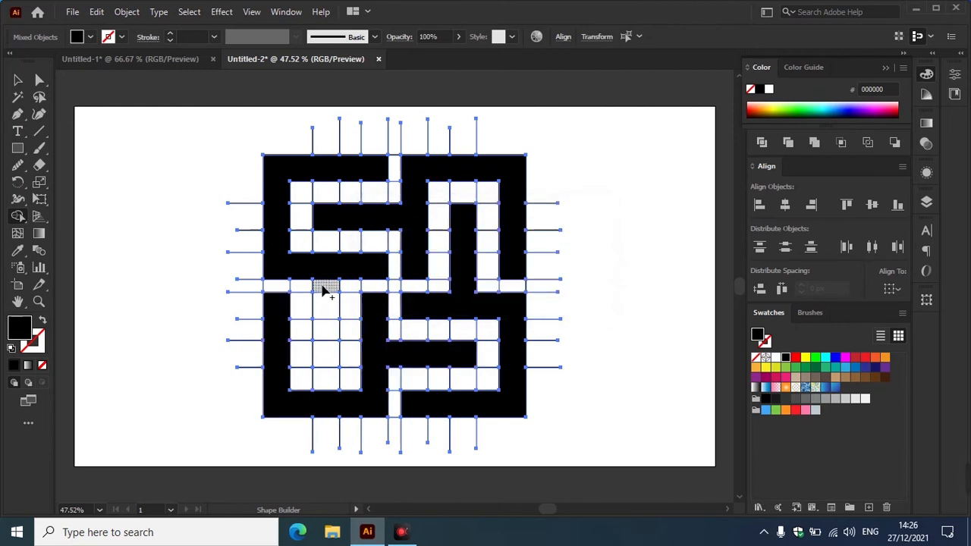
left_click_drag(321, 281, 325, 353)
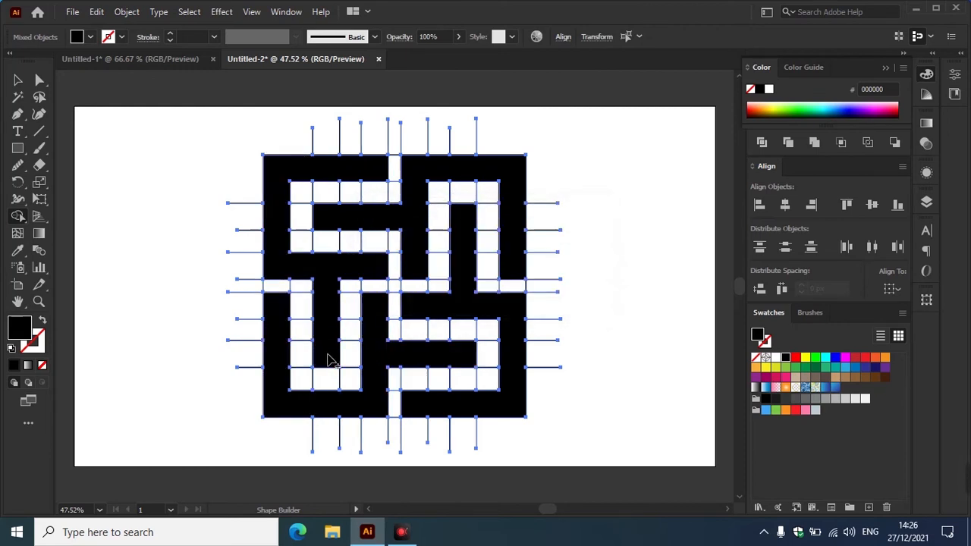
Ungroup the vertical and horizontal grid lines around the black shapes
left_click(18, 81)
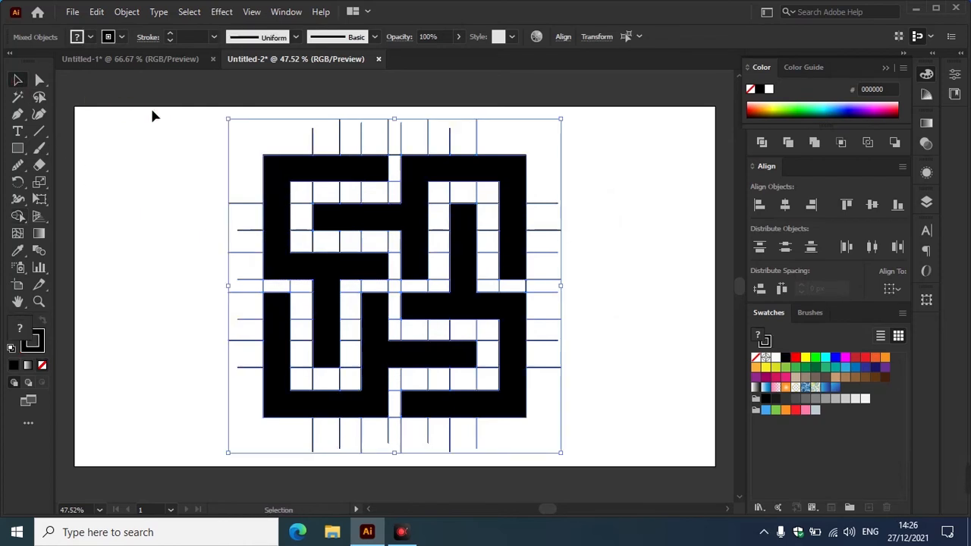
left_click(152, 110)
left_click(433, 146)
right_click(432, 145)
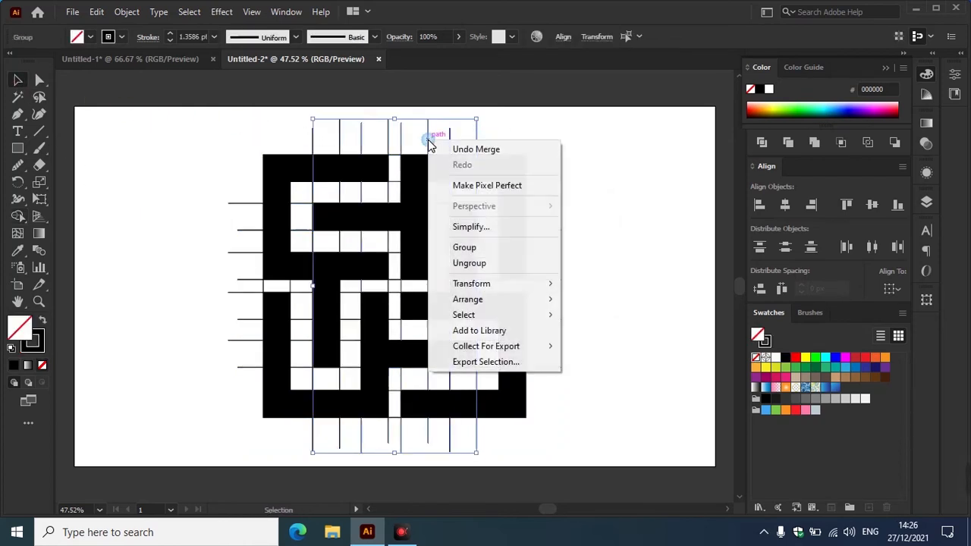
left_click(465, 260)
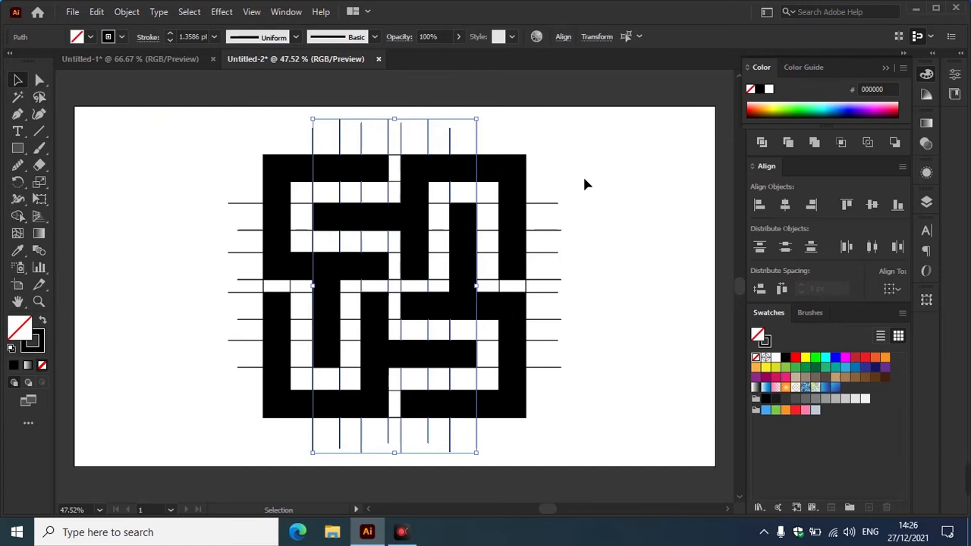
left_click_drag(558, 381, 549, 393)
right_click(555, 377)
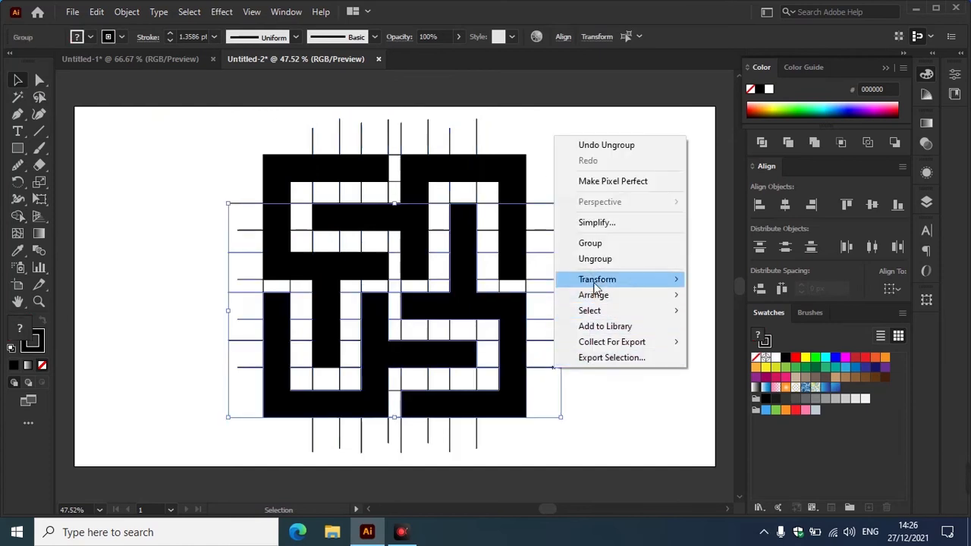
left_click(629, 261)
left_click(618, 327)
left_click_drag(524, 435, 276, 431)
right_click(362, 437)
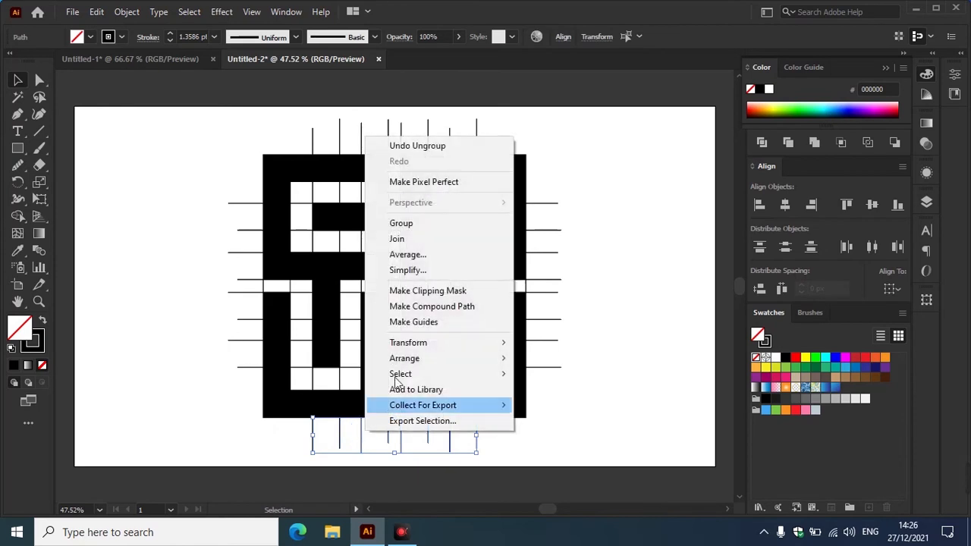
left_click(282, 441)
left_click(282, 441)
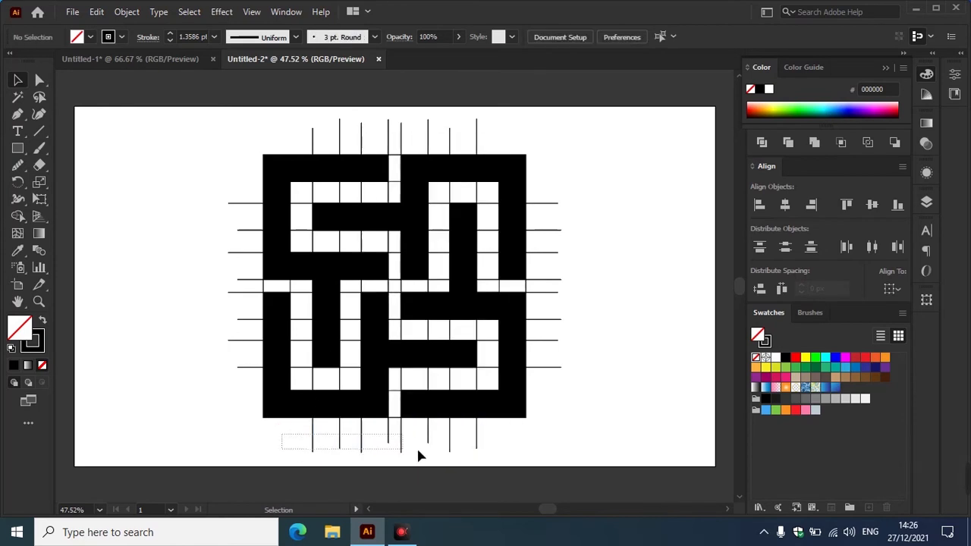
left_click(478, 440)
right_click(476, 433)
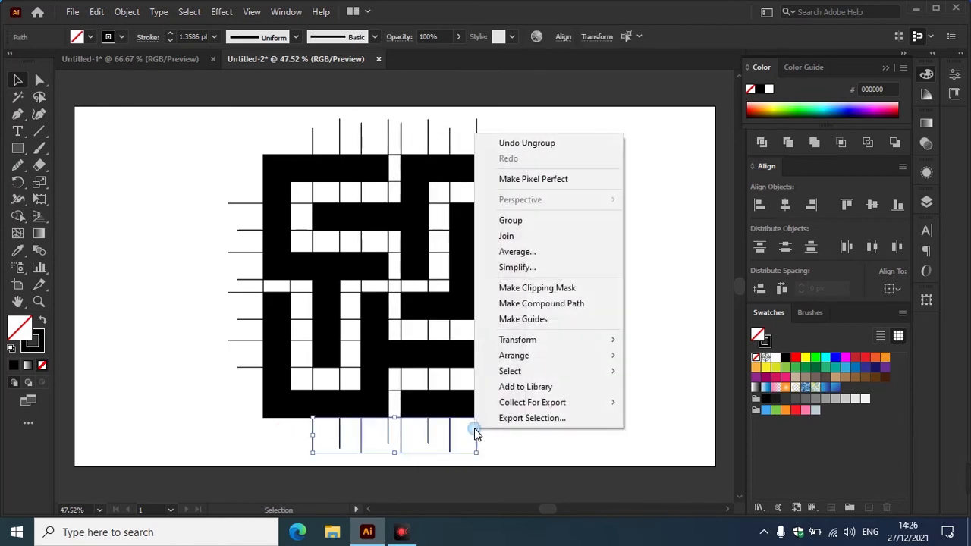
left_click(546, 441)
Select the four black interlocking shapes and cut them out of the line grid
left_click(501, 405)
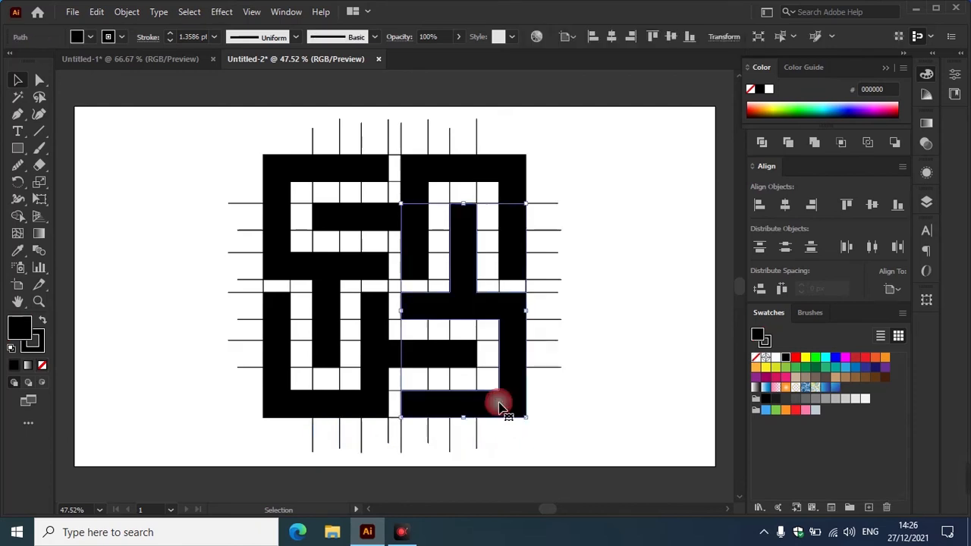
left_click(354, 403, "shift")
left_click(332, 337, "shift")
left_click(413, 229, "shift")
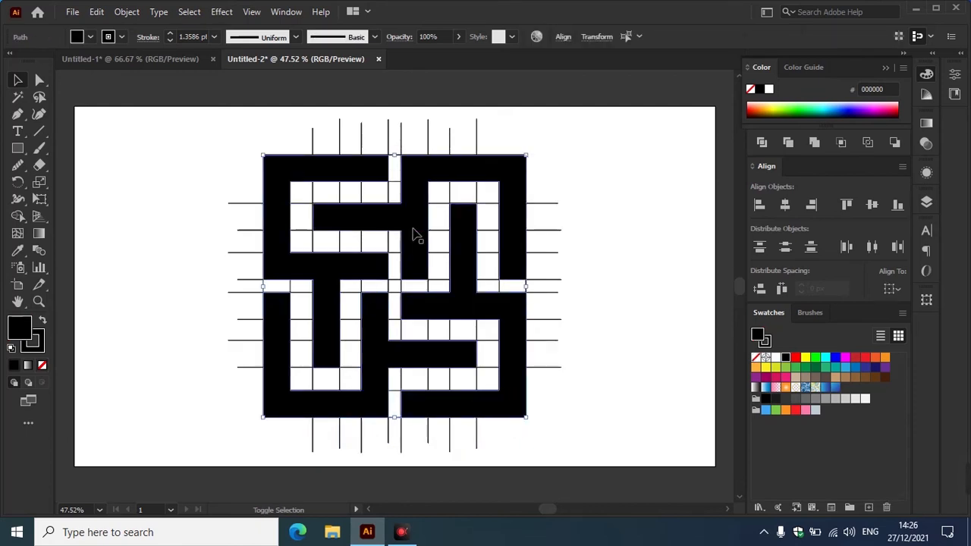
key("a")
key("Delete")
key("v")
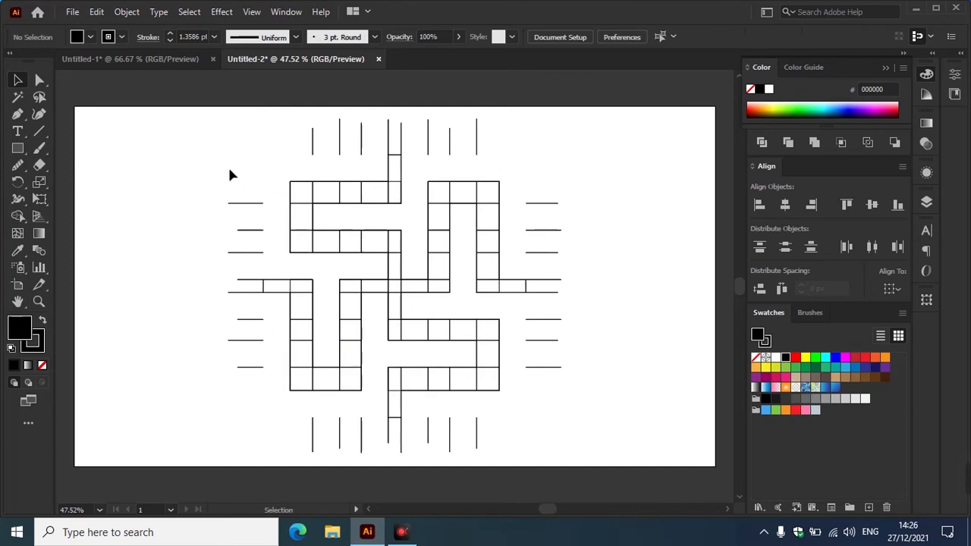
Delete all the leftover grid lines and fit the empty artboard in the window
scroll(548, 464, "down", 3)
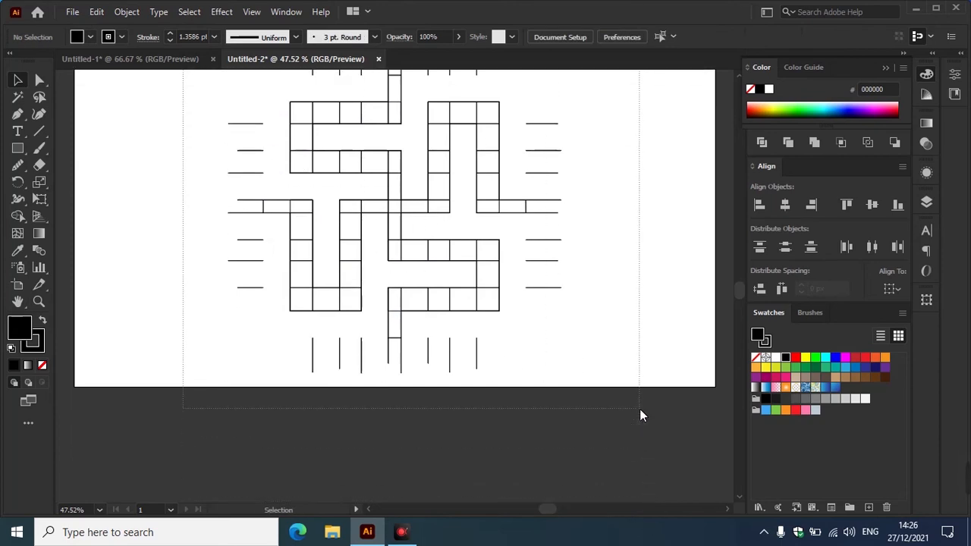
left_click_drag(640, 410, 640, 410)
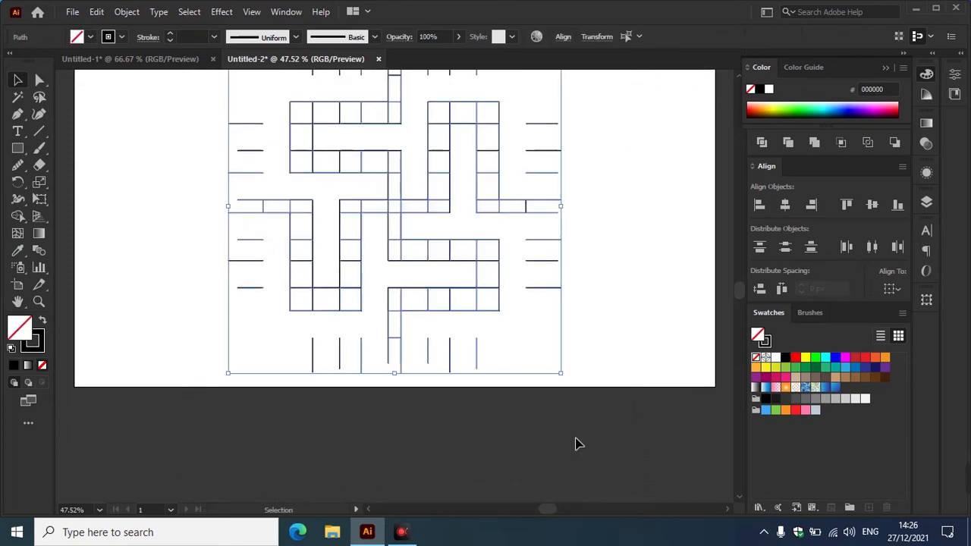
key("Delete")
key("ctrl+0")
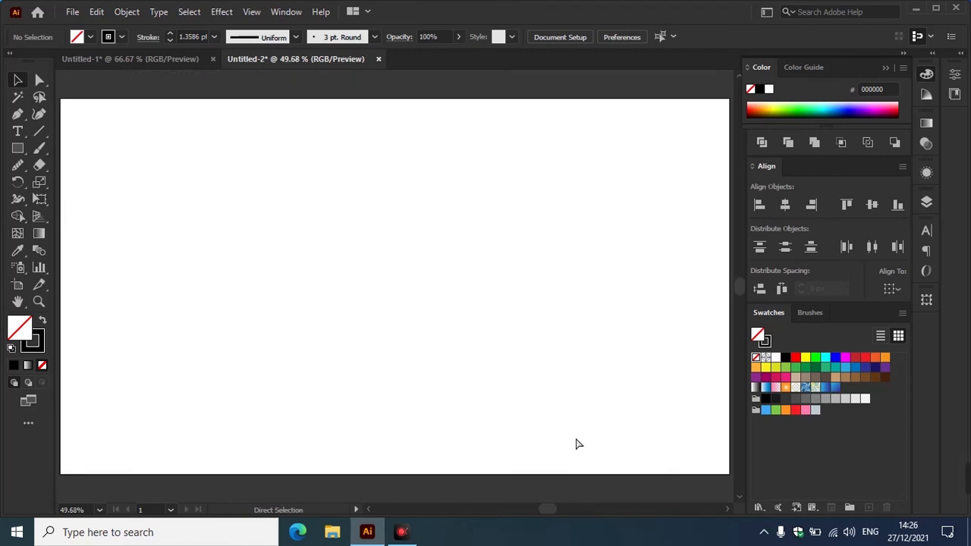
Paste the four cut shapes onto the artboard and recolour them with no stroke and the blue gradient-look swatch fill
key("ctrl+v")
key("v")
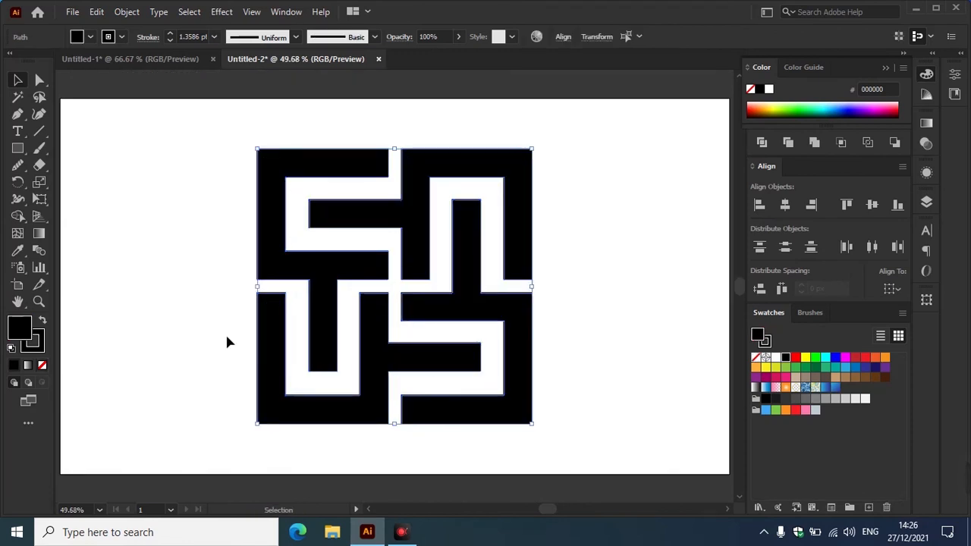
left_click(42, 365)
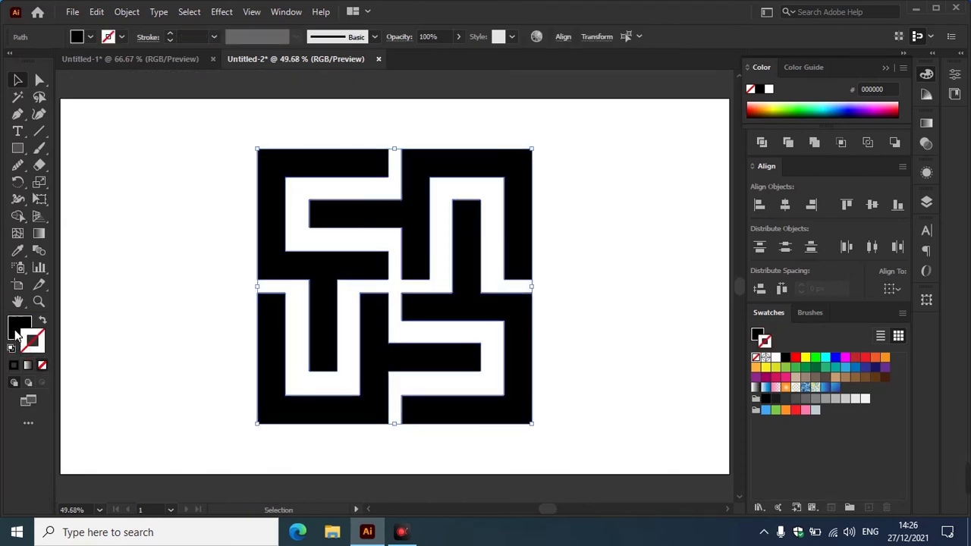
left_click(836, 387)
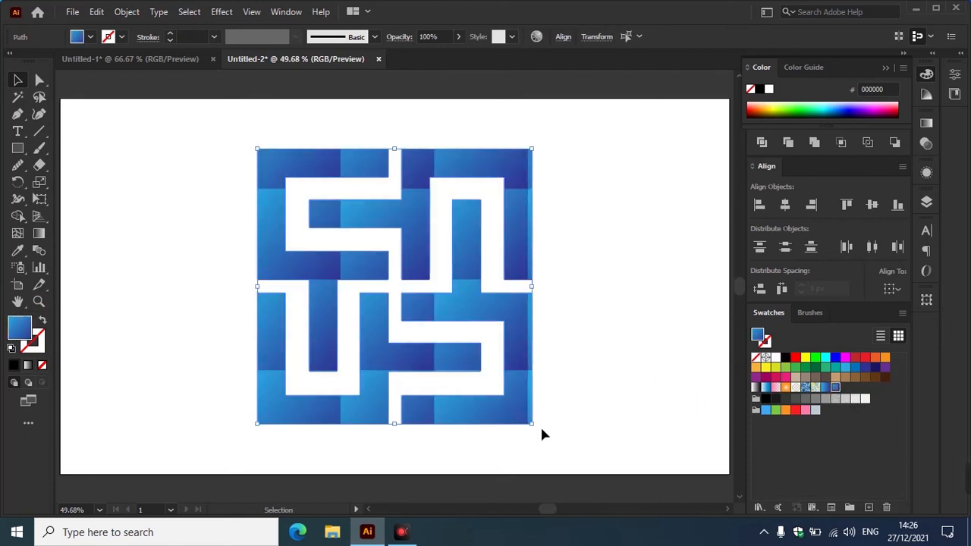
Rotate the four shapes 45° into a diamond and scale them down proportionally to about two thirds of their size
left_click_drag(542, 432, 388, 442)
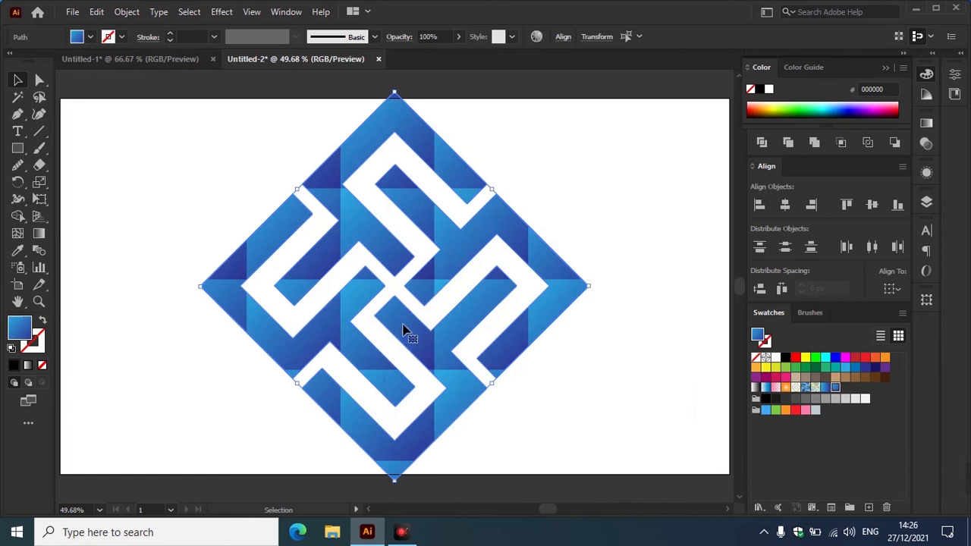
left_click_drag(425, 287, 426, 281)
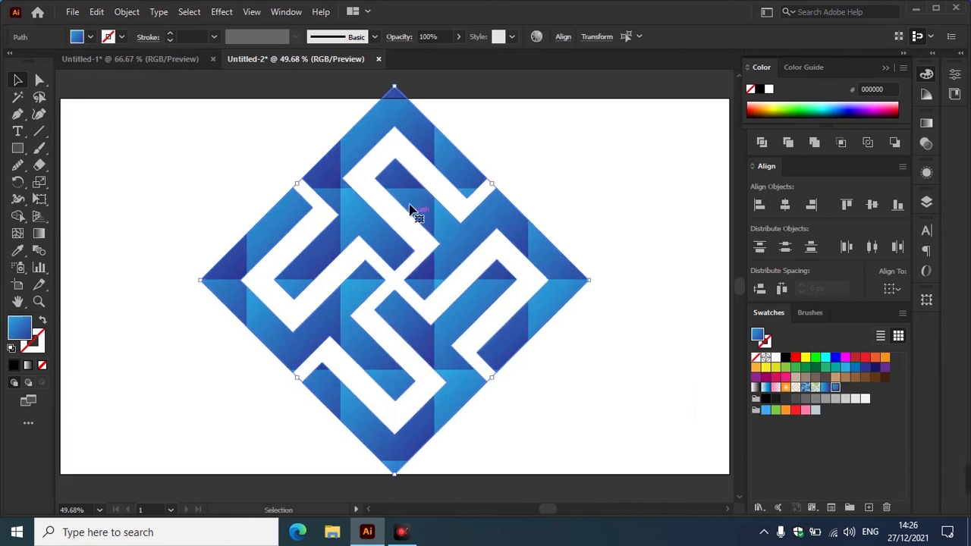
left_click_drag(396, 93, 398, 215)
left_click_drag(462, 302, 274, 468)
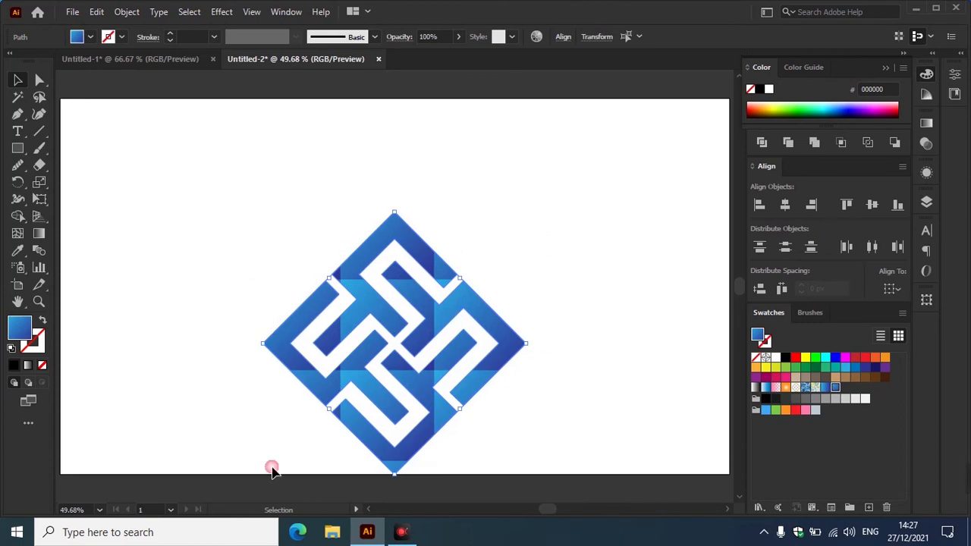
Group the diamond's four shapes and center the group horizontally and vertically on the artboard
key("a")
right_click(409, 387)
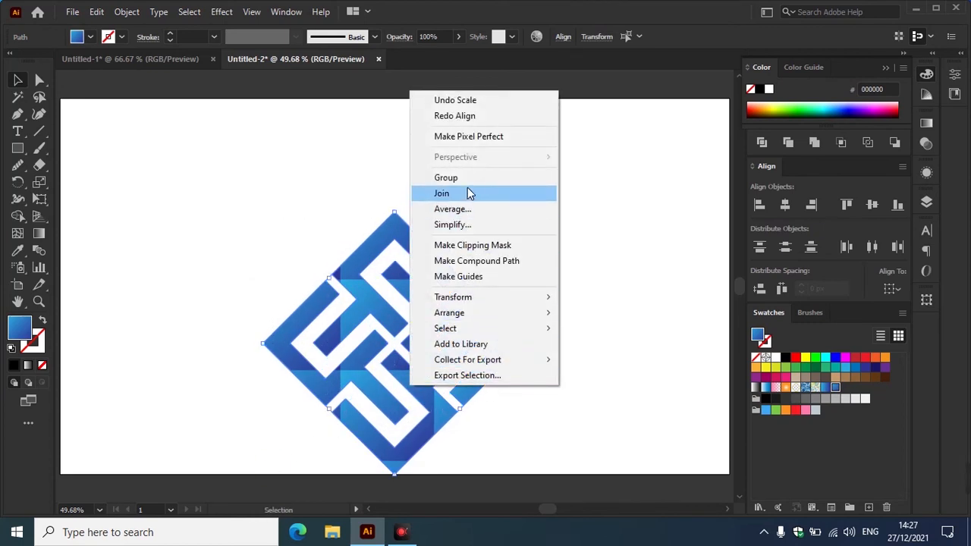
left_click(447, 177)
left_click(785, 206)
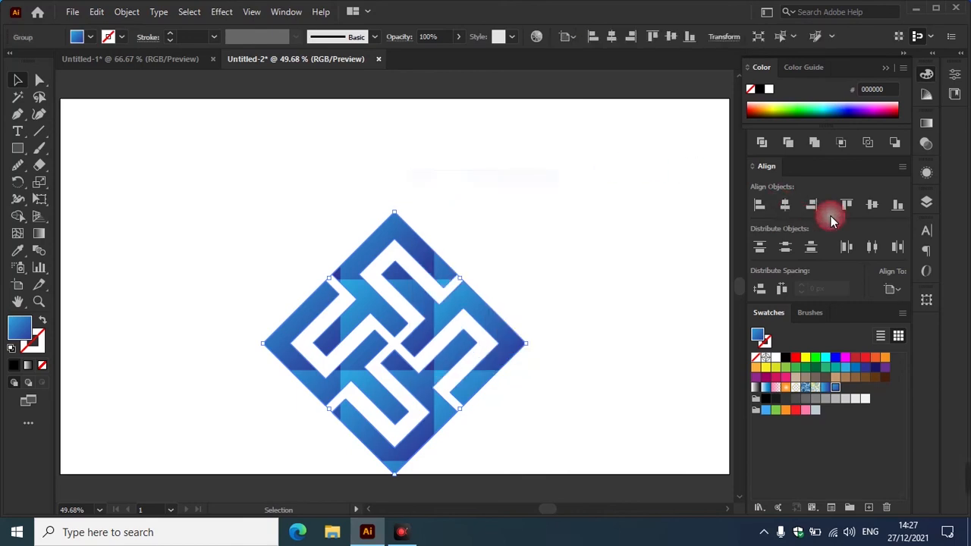
left_click(873, 205)
left_click(568, 258)
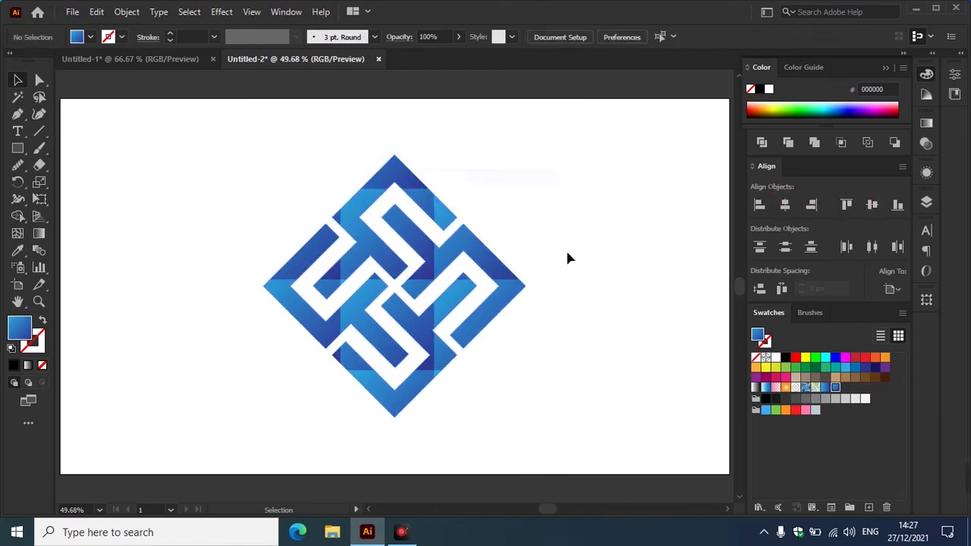